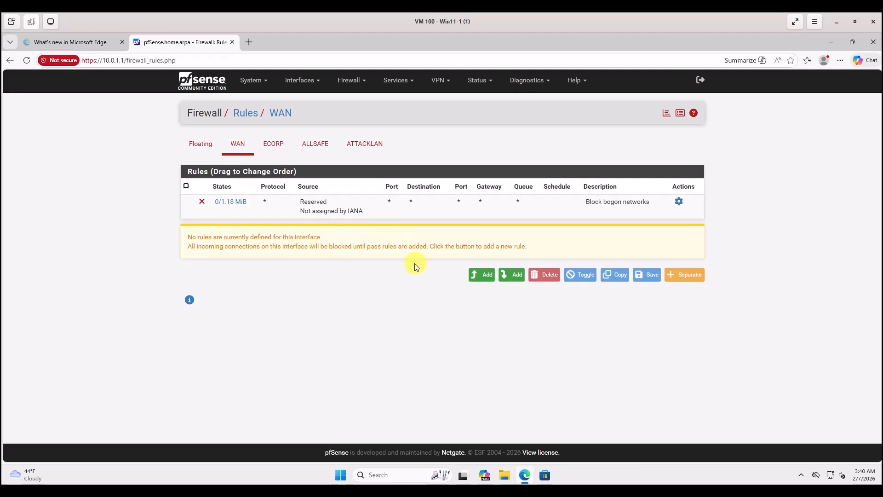
- Start a new rule at the top of the WAN list with address family IPv4+IPv6 and protocol Any
{"action": "left_click", "coordinate": [481, 275]}
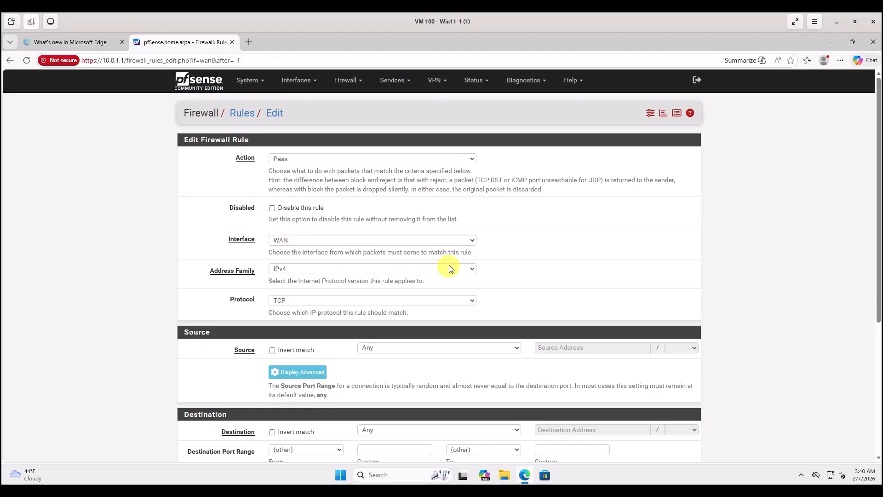
{"action": "left_click", "coordinate": [470, 272]}
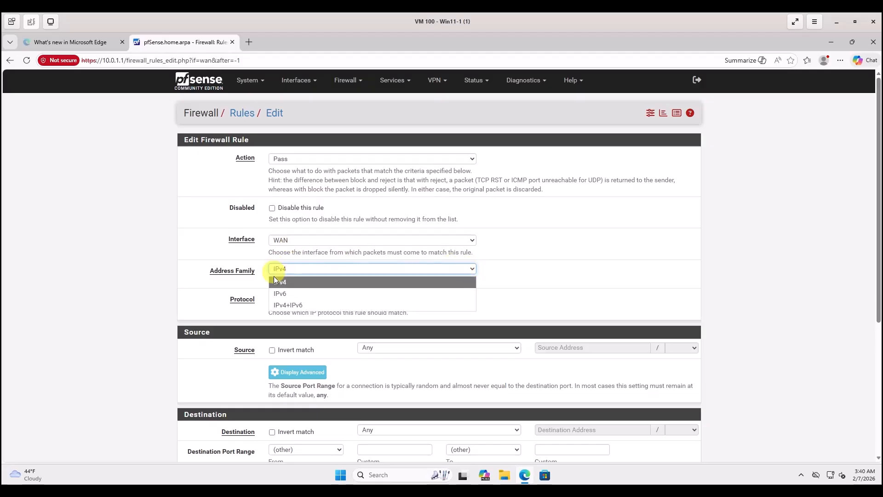
{"action": "left_click", "coordinate": [299, 306]}
{"action": "scroll", "coordinate": [299, 235], "scroll_direction": "down", "scroll_amount": 2}
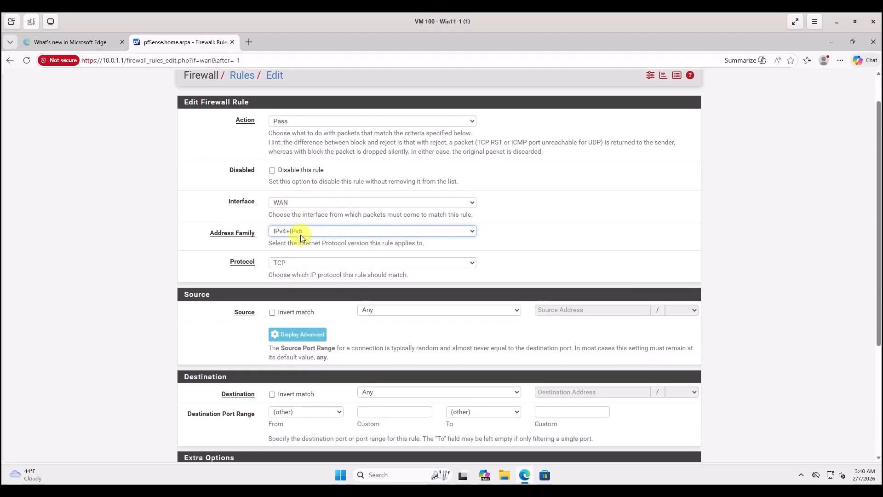
{"action": "left_click", "coordinate": [471, 209]}
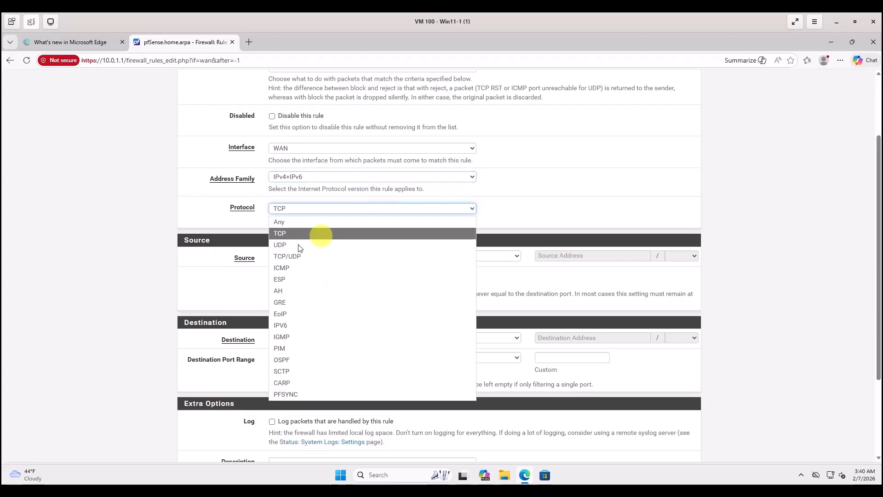
{"action": "left_click", "coordinate": [279, 223]}
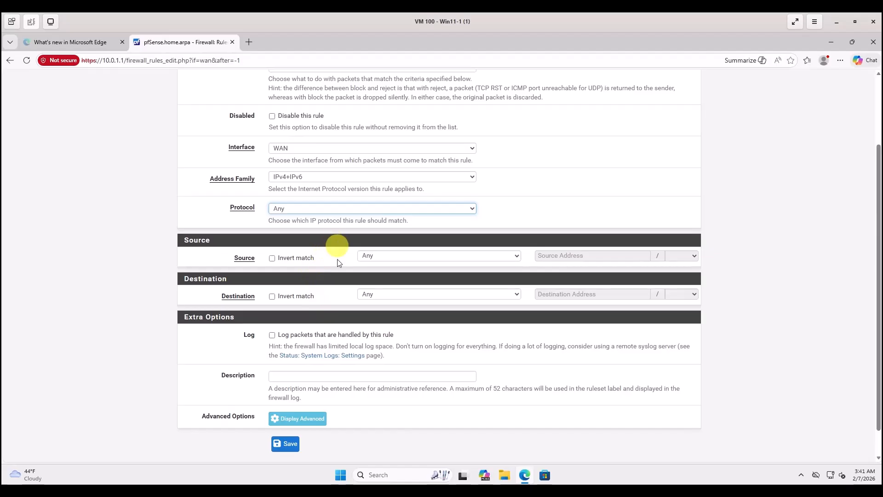
- Describe the WAN rule as "Allow all traffic", save it and apply the firewall changes
{"action": "left_click", "coordinate": [288, 375]}
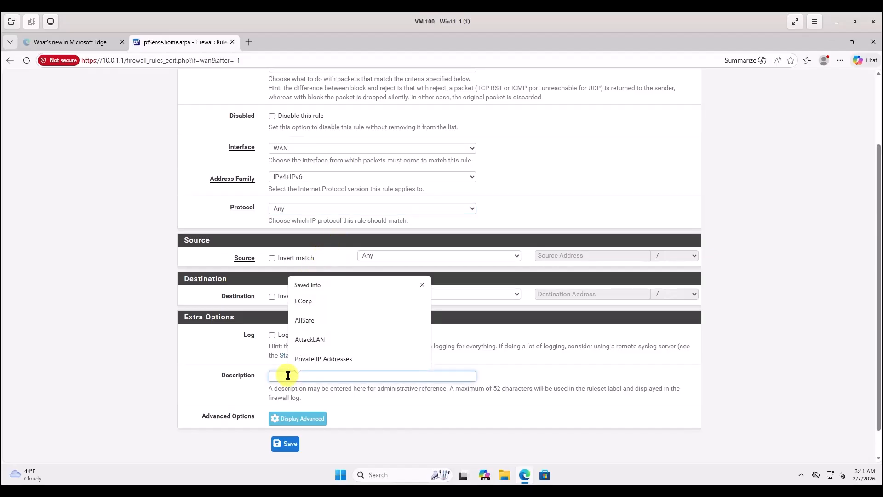
{"action": "type", "text": "Allow al"}
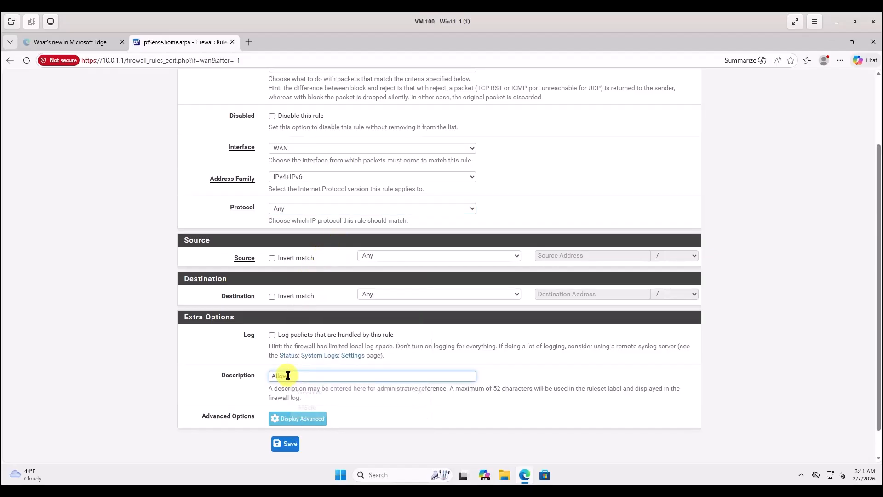
{"action": "type", "text": "l traffic"}
{"action": "left_click", "coordinate": [283, 448]}
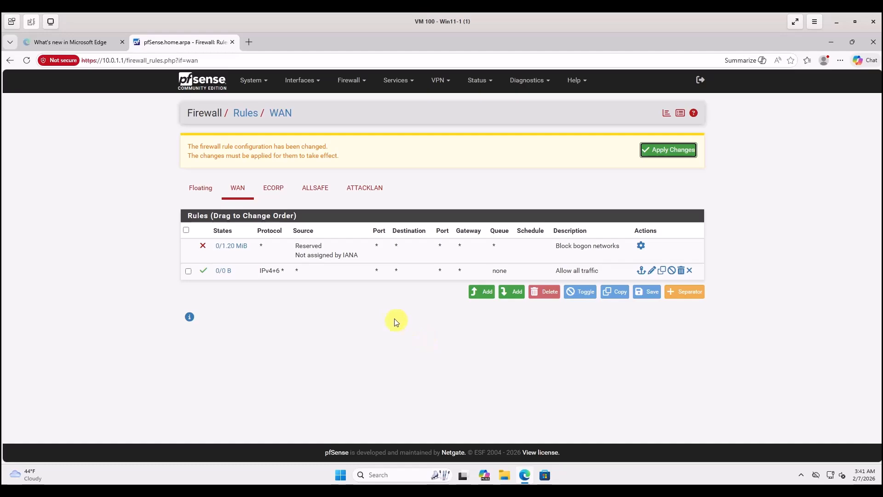
{"action": "left_click", "coordinate": [668, 149]}
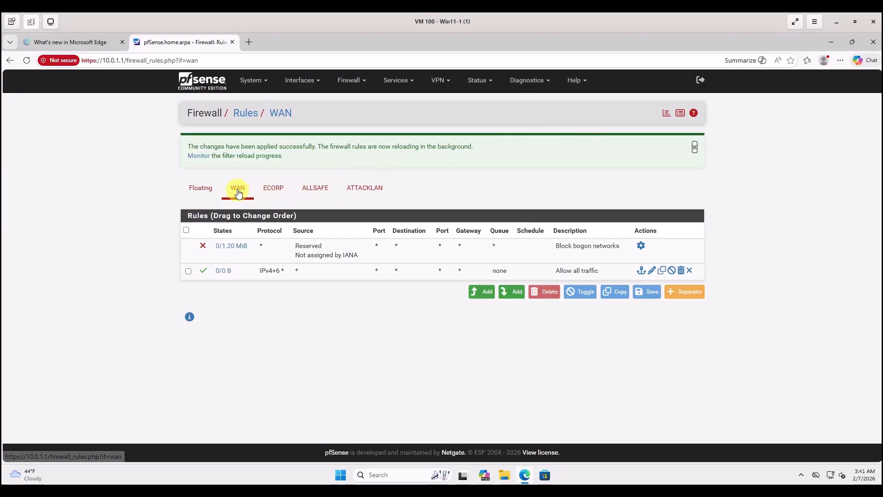
- Examine the settings of the ECORP rule "Default allow LAN to any rule" and return to the ECORP rules list
{"action": "left_click", "coordinate": [280, 189]}
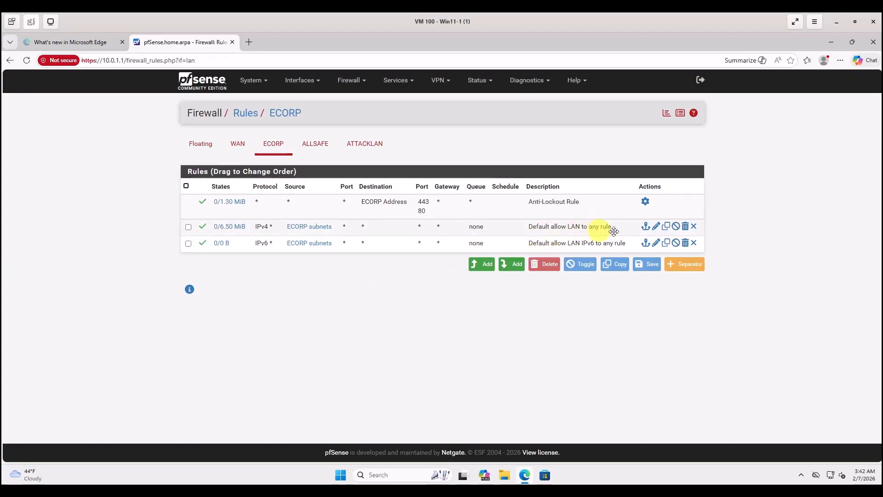
{"action": "left_click", "coordinate": [656, 227]}
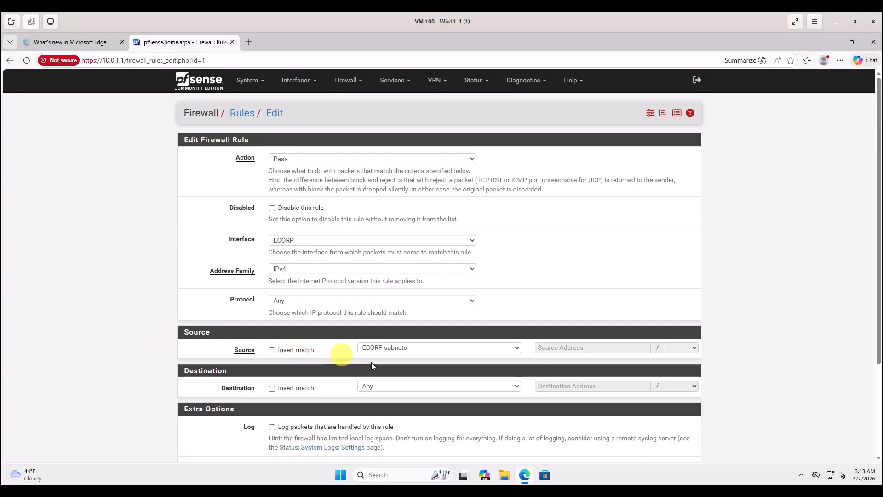
{"action": "scroll", "coordinate": [368, 361], "scroll_direction": "down", "scroll_amount": 2}
{"action": "scroll", "coordinate": [370, 336], "scroll_direction": "up", "scroll_amount": 2}
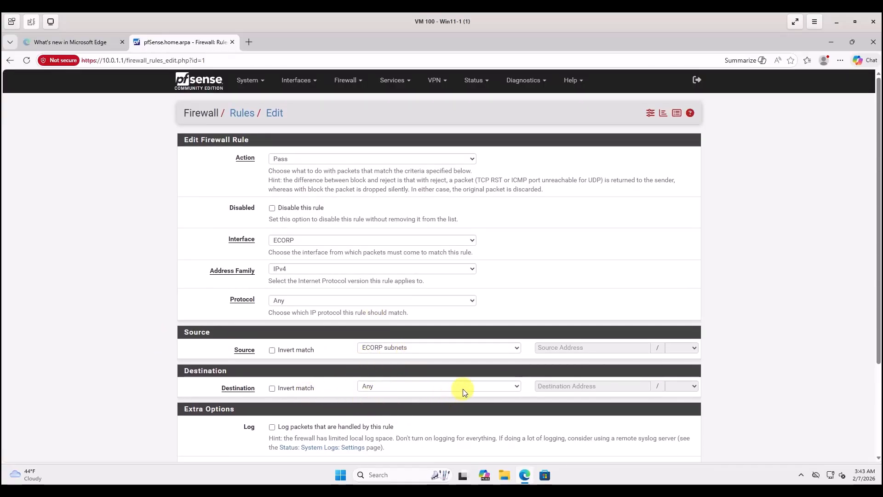
{"action": "scroll", "coordinate": [462, 388], "scroll_direction": "down", "scroll_amount": 1}
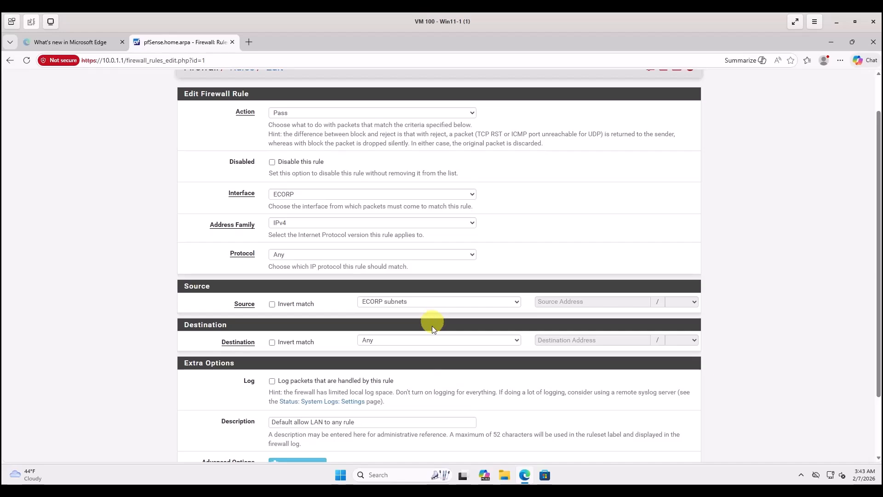
{"action": "scroll", "coordinate": [433, 349], "scroll_direction": "down", "scroll_amount": 1}
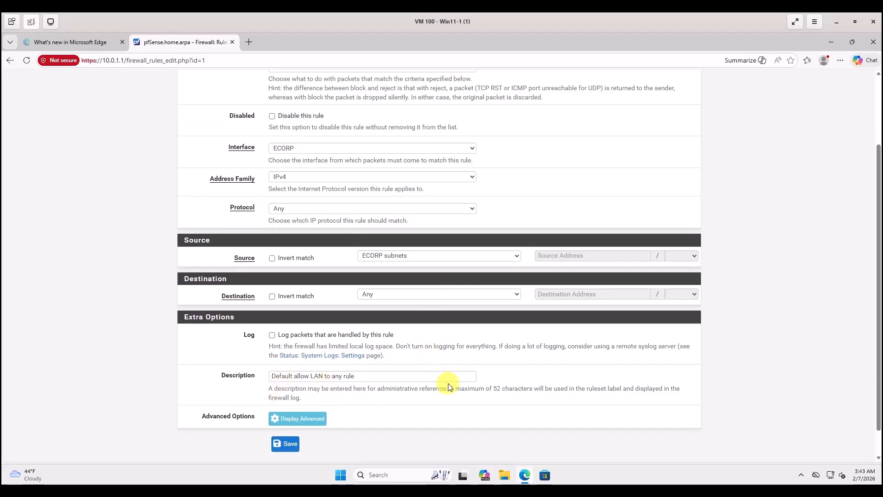
{"action": "scroll", "coordinate": [449, 386], "scroll_direction": "up", "scroll_amount": 2}
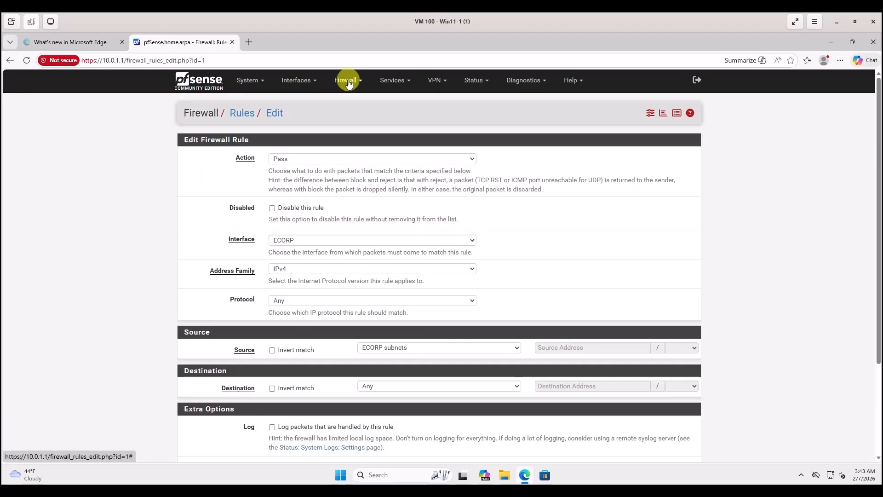
{"action": "left_click", "coordinate": [234, 116]}
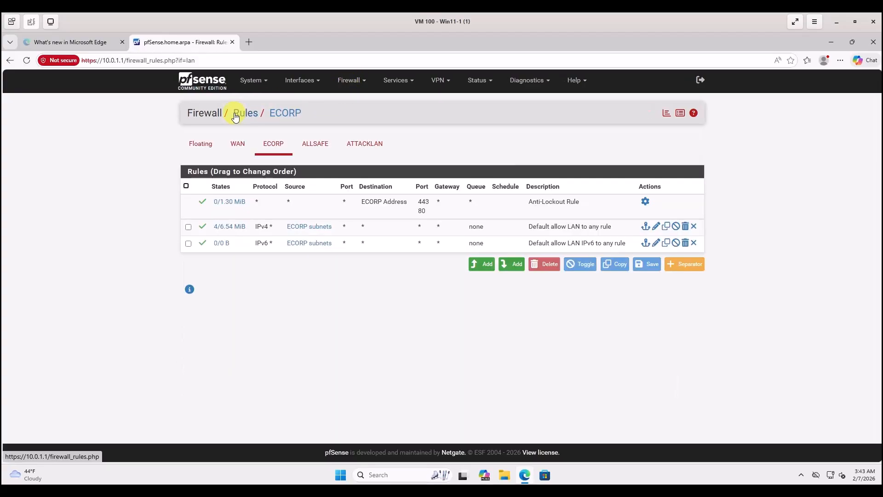
- Start a new rule at the end of the ECORP list with address family IPv4+IPv6, protocol Any and destination ECORP subnets
{"action": "left_click", "coordinate": [505, 267]}
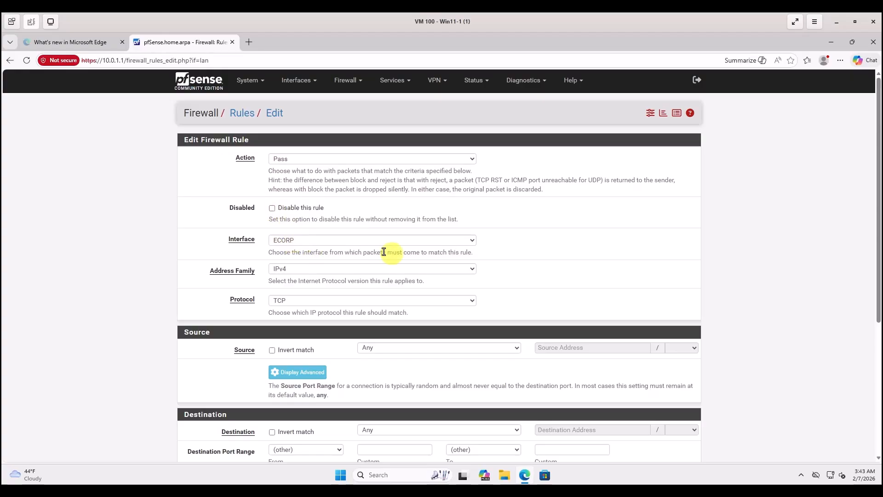
{"action": "left_click", "coordinate": [472, 269]}
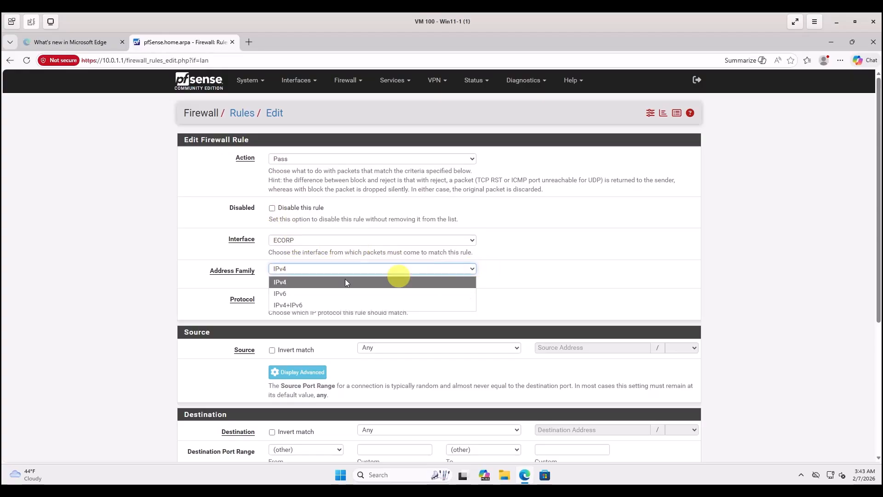
{"action": "left_click", "coordinate": [291, 305]}
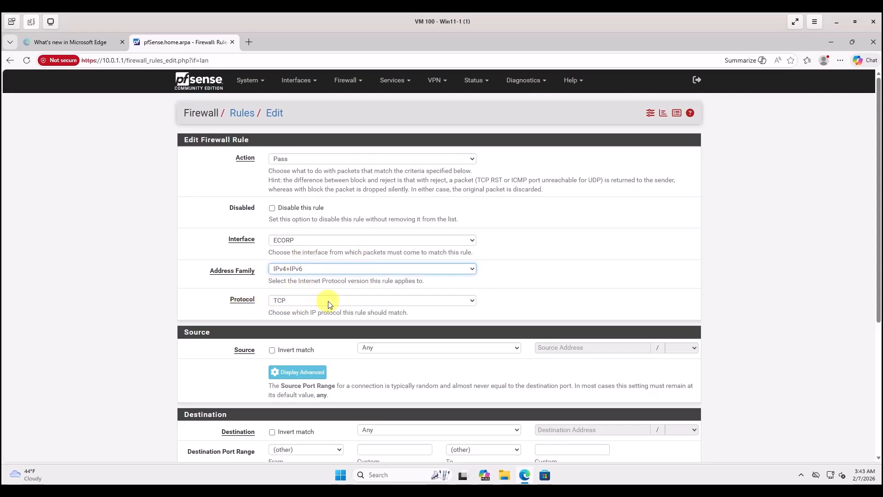
{"action": "left_click", "coordinate": [470, 299]}
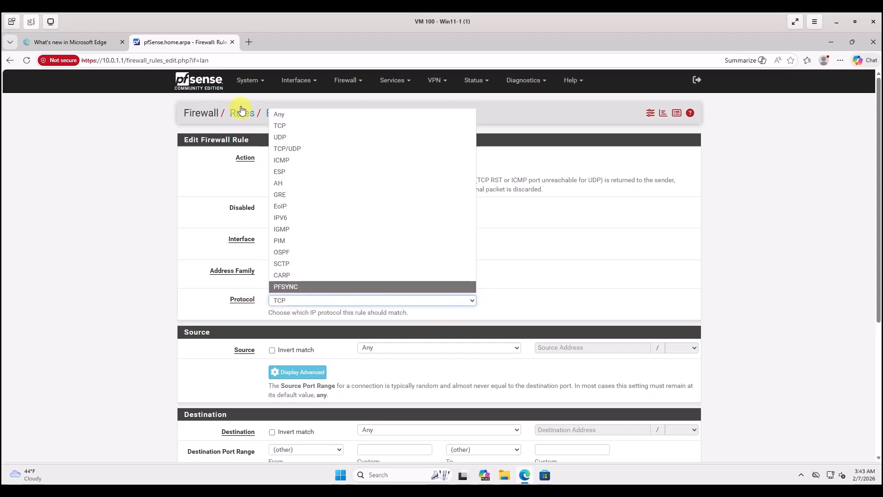
{"action": "left_click", "coordinate": [279, 114]}
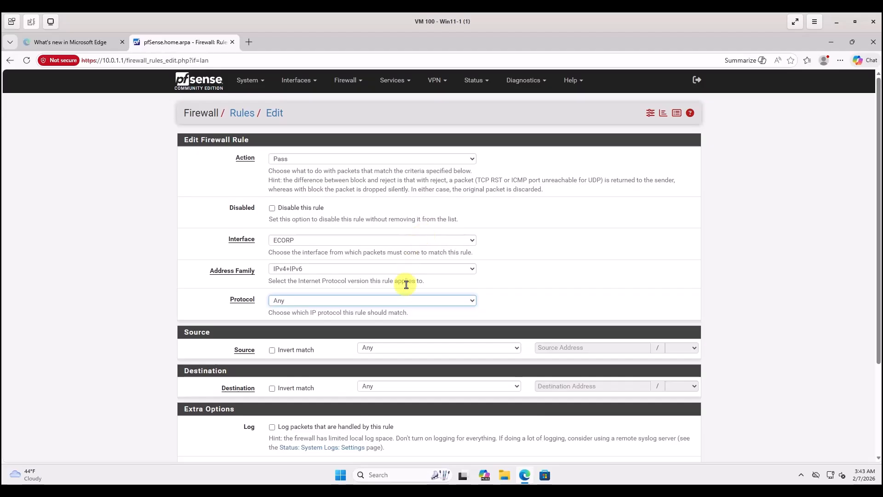
{"action": "scroll", "coordinate": [404, 283], "scroll_direction": "down", "scroll_amount": 3}
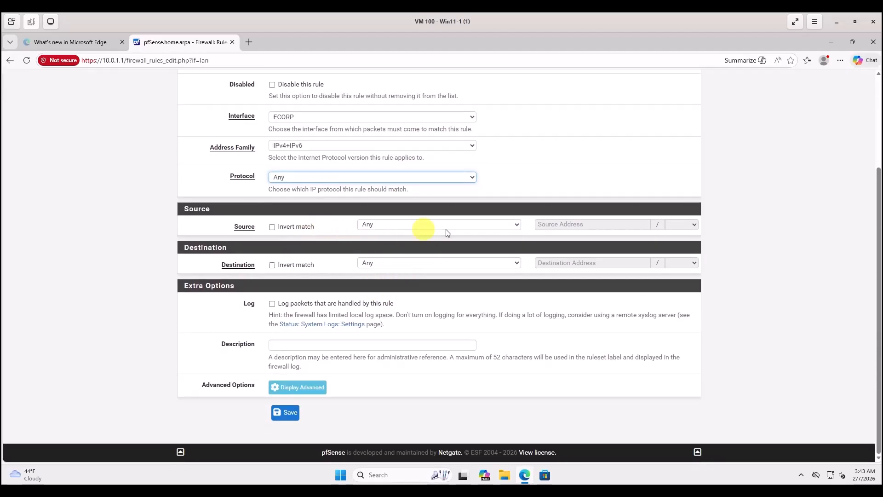
{"action": "left_click", "coordinate": [516, 263]}
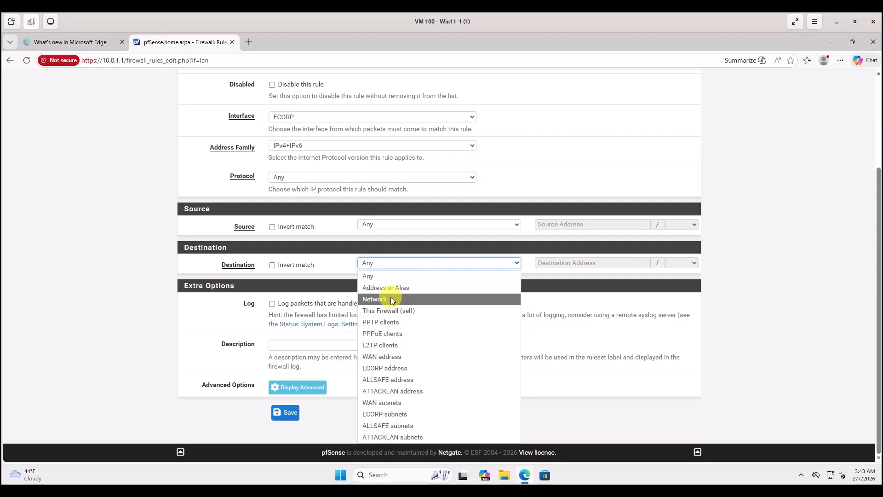
{"action": "left_click", "coordinate": [392, 415]}
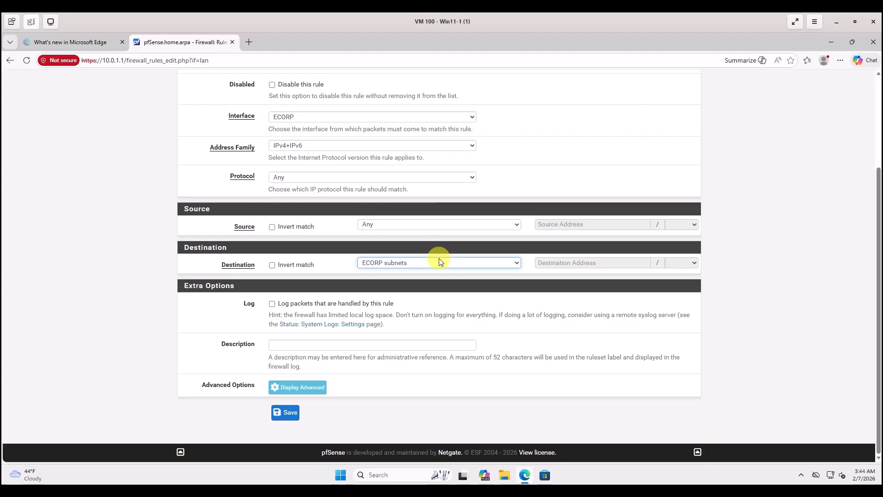
- Describe the ECORP rule as "Allow traffic to ECorp Subnet" and save it
{"action": "left_click", "coordinate": [304, 345]}
{"action": "type", "text": "A"}
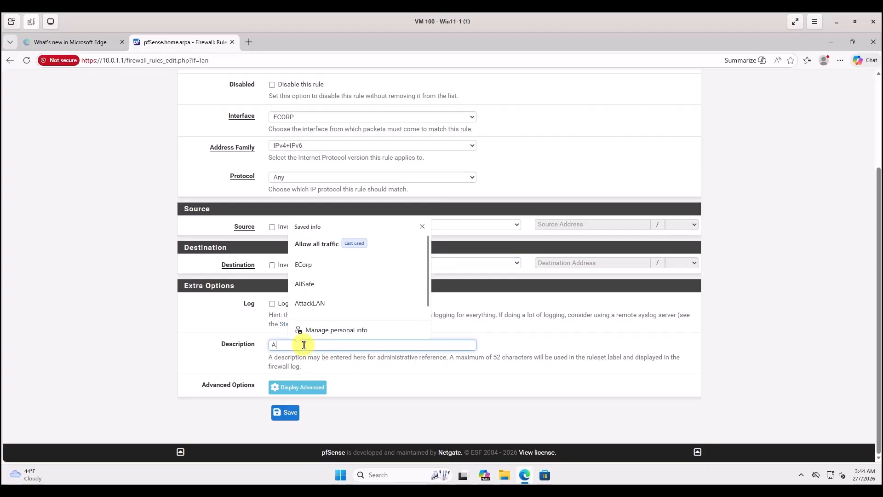
{"action": "type", "text": "llow traf"}
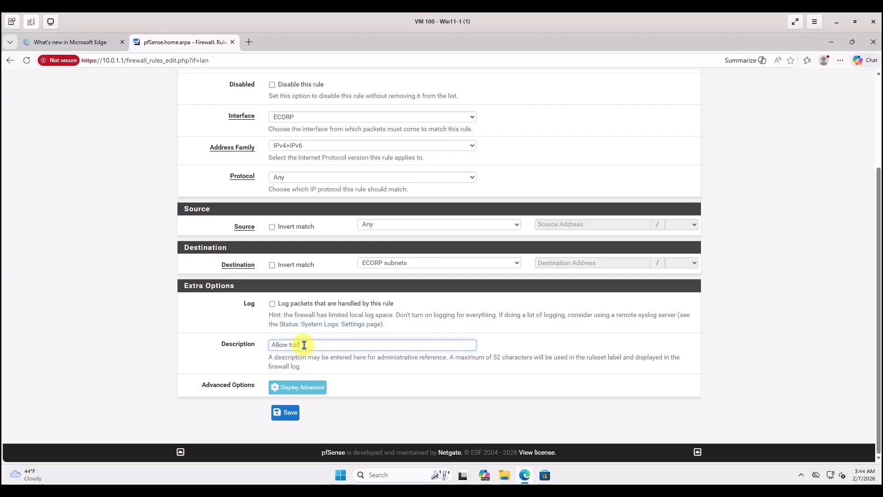
{"action": "type", "text": "fic to ECorp Subnet"}
{"action": "left_click", "coordinate": [289, 413]}
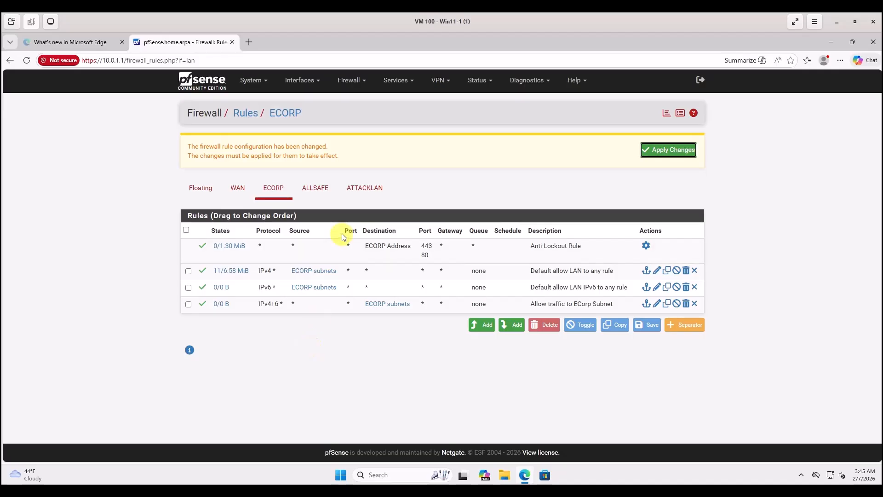
- Start a new rule at the end of the ALLSAFE list with address family IPv4+IPv6 and protocol Any
{"action": "left_click", "coordinate": [309, 194]}
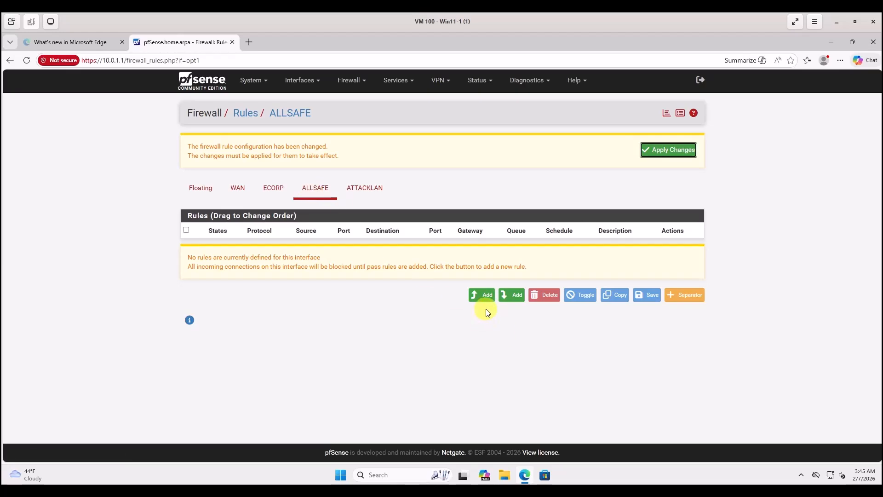
{"action": "left_click", "coordinate": [514, 299]}
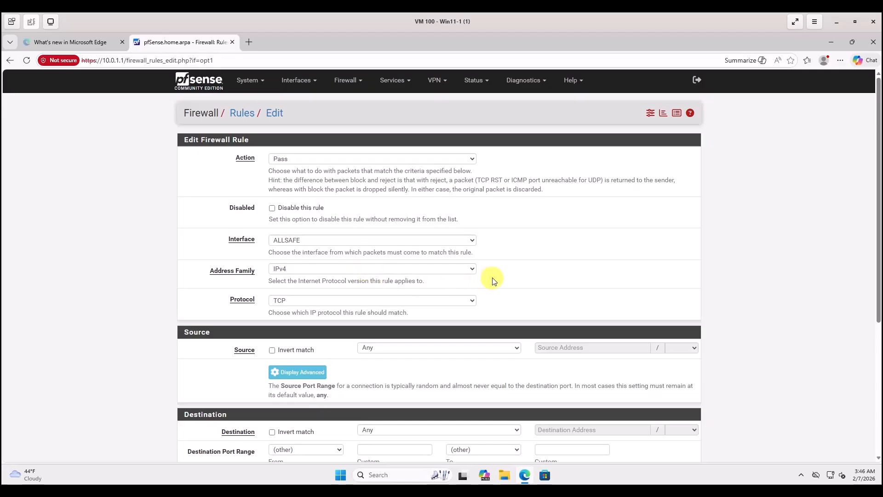
{"action": "left_click", "coordinate": [473, 270]}
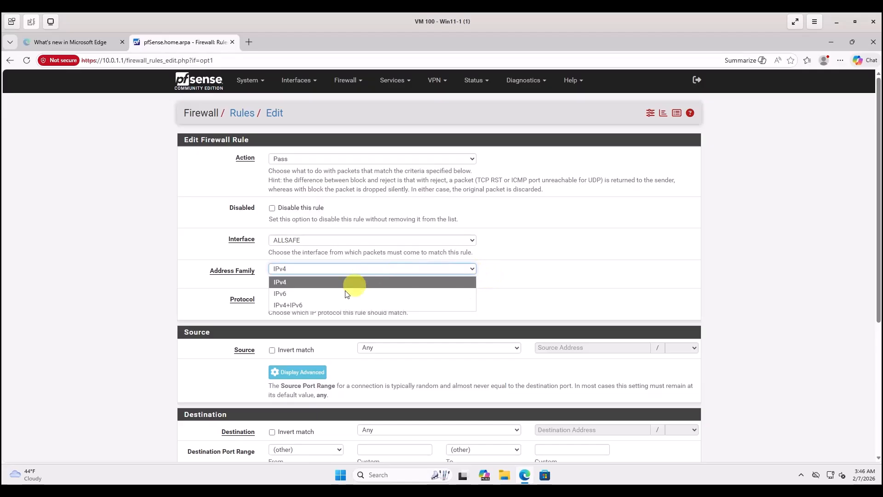
{"action": "left_click", "coordinate": [301, 305]}
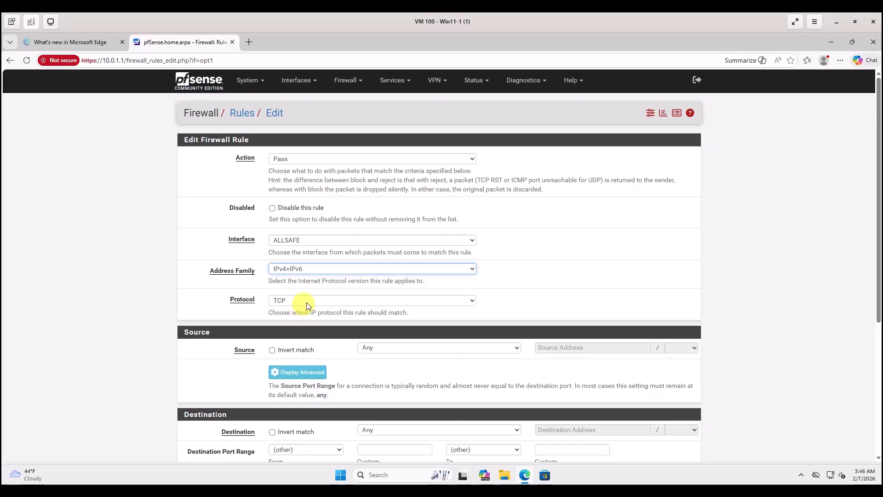
{"action": "left_click", "coordinate": [471, 300]}
{"action": "left_click", "coordinate": [279, 114]}
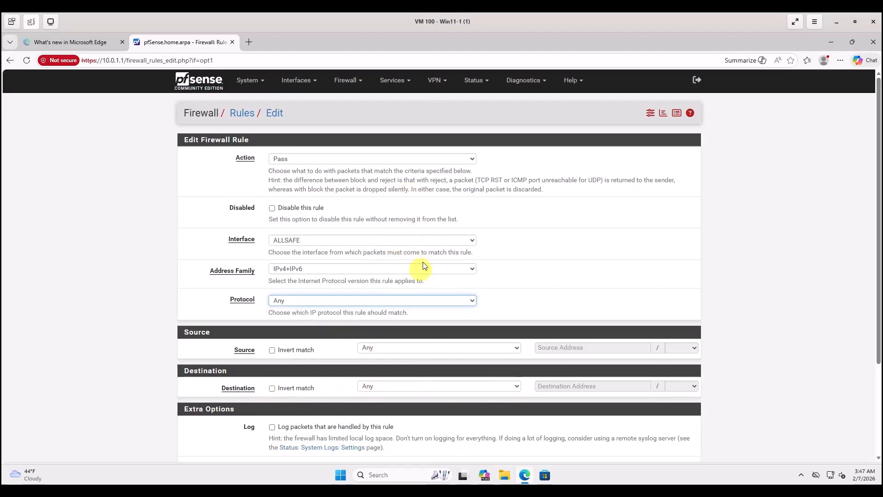
- Describe the ALLSAFE pass rule as "Allows traffic to AllSafe", save it and apply the firewall changes
{"action": "scroll", "coordinate": [442, 258], "scroll_direction": "down", "scroll_amount": 3}
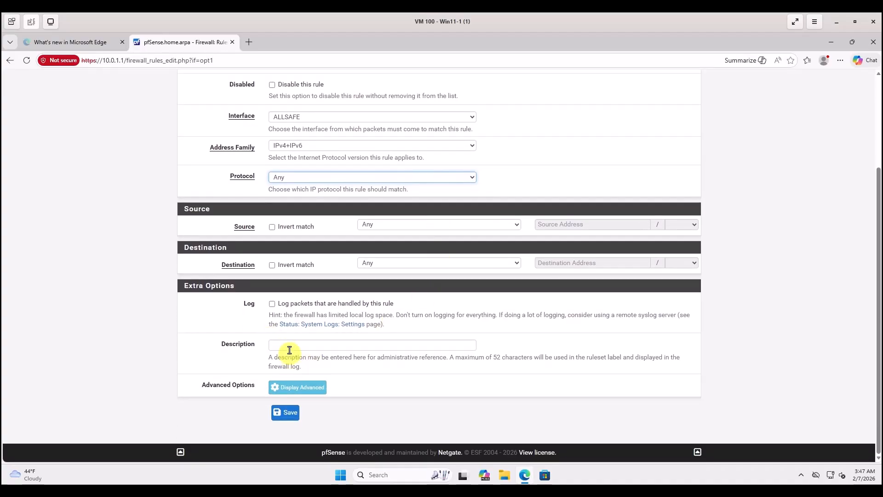
{"action": "left_click", "coordinate": [286, 344]}
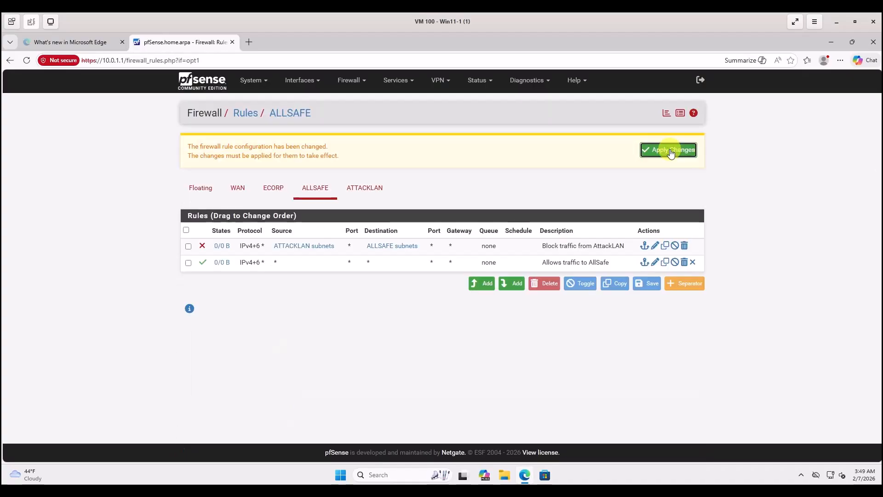
{"action": "left_click", "coordinate": [670, 151]}
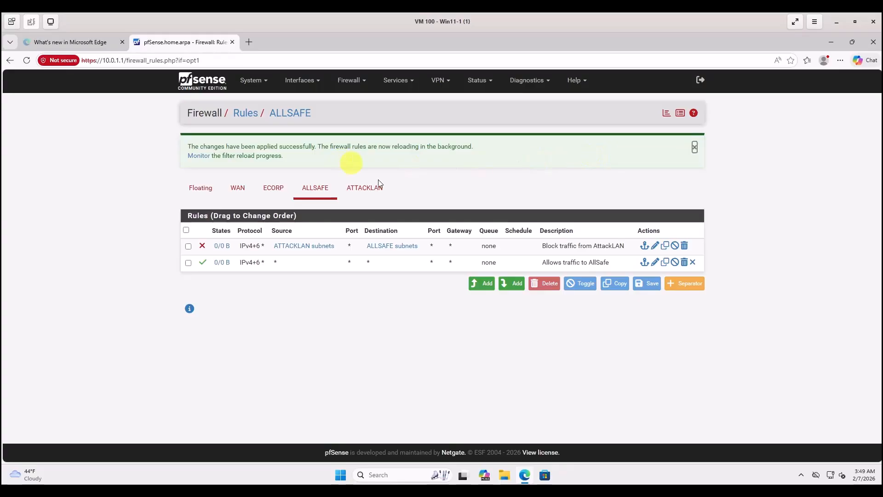
- Start a new pass rule at the end of the ATTACKLAN list with address family IPv4+IPv6 and protocol Any
{"action": "left_click", "coordinate": [367, 191]}
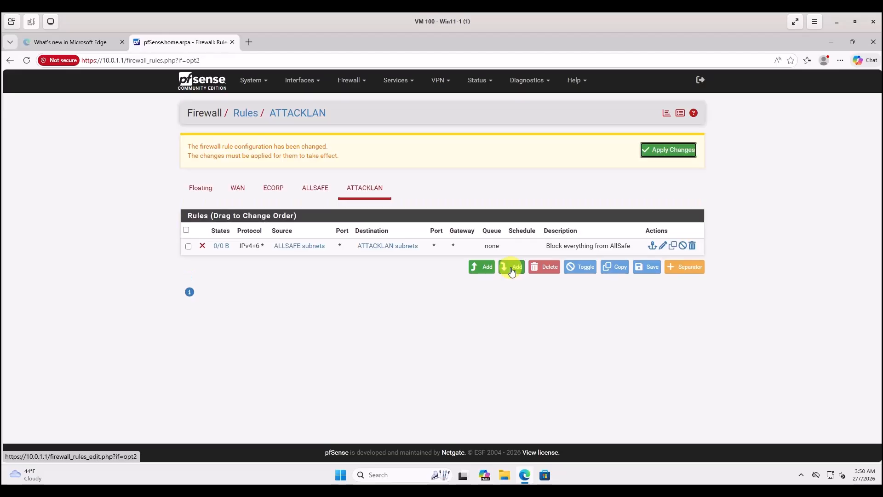
{"action": "left_click", "coordinate": [511, 268]}
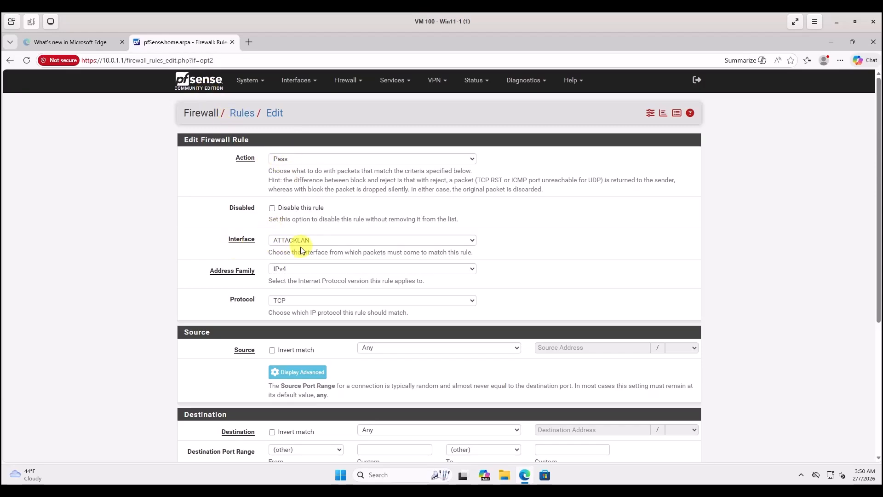
{"action": "left_click", "coordinate": [468, 270]}
{"action": "left_click", "coordinate": [299, 307]}
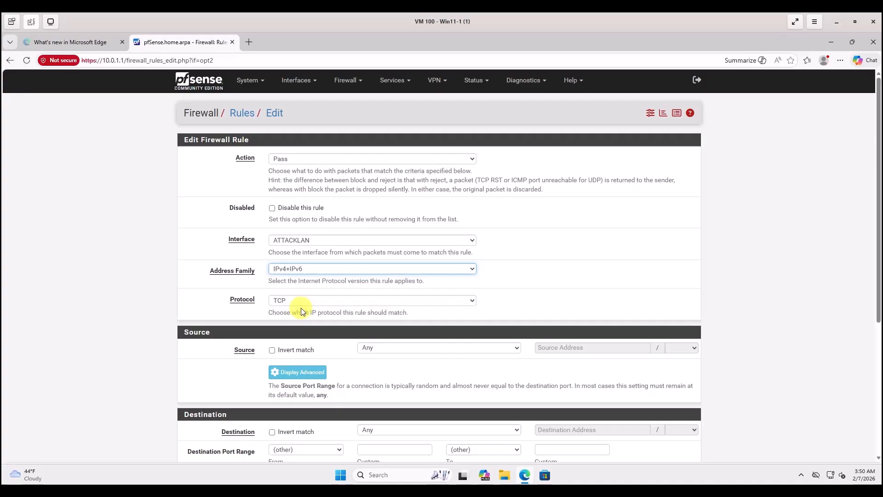
{"action": "left_click", "coordinate": [305, 305]}
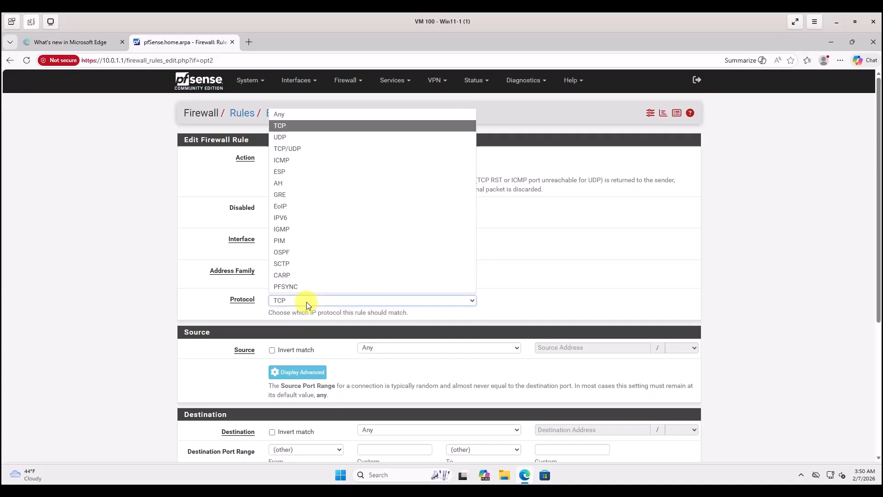
{"action": "left_click", "coordinate": [280, 112]}
- Describe the ATTACKLAN pass rule as "Allow everything else", save it and apply the firewall changes
{"action": "scroll", "coordinate": [409, 216], "scroll_direction": "down", "scroll_amount": 3}
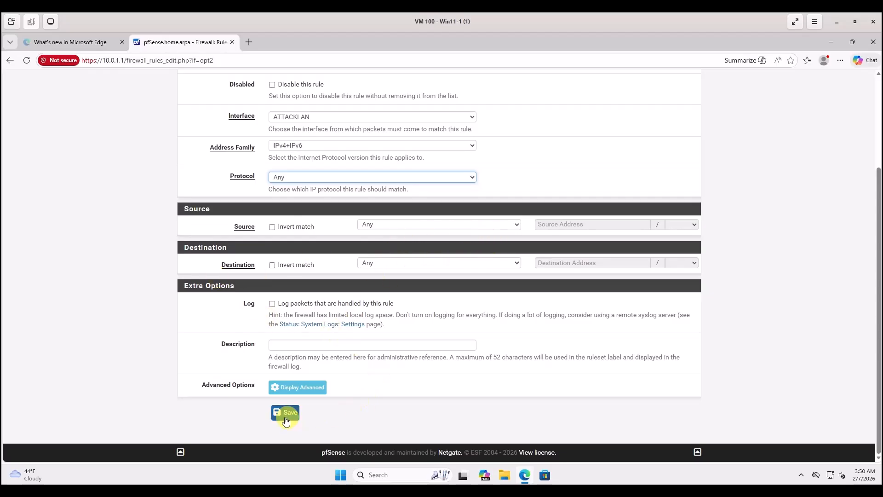
{"action": "left_click", "coordinate": [279, 344]}
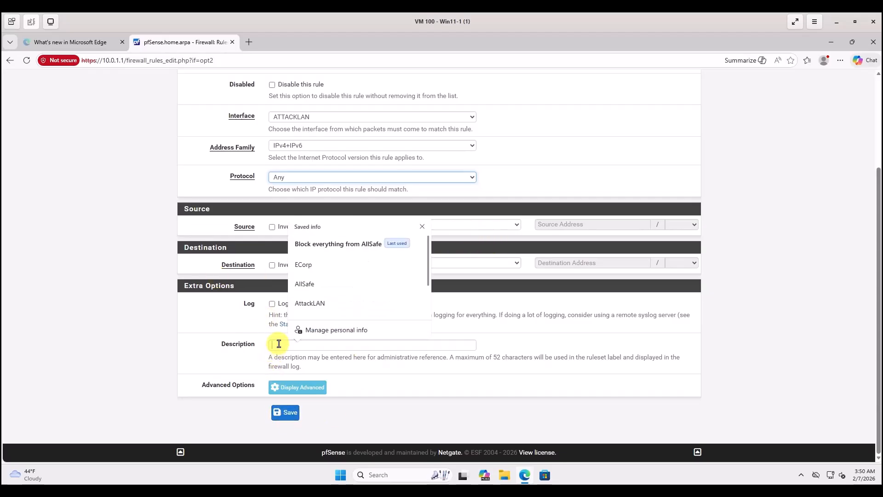
{"action": "type", "text": "Al"}
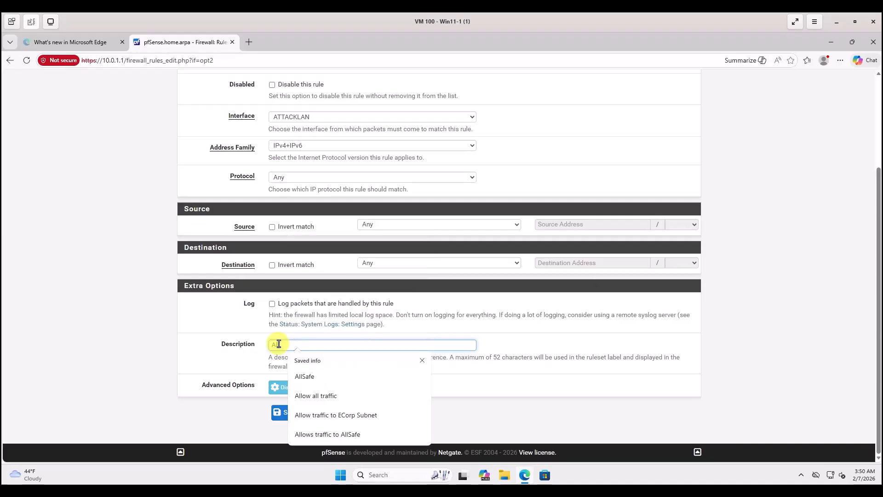
{"action": "type", "text": "low everything else"}
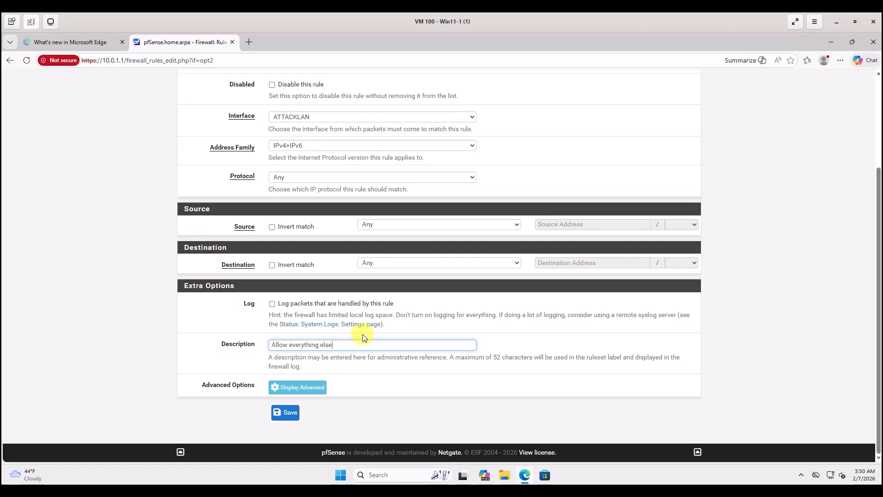
{"action": "left_click", "coordinate": [289, 415]}
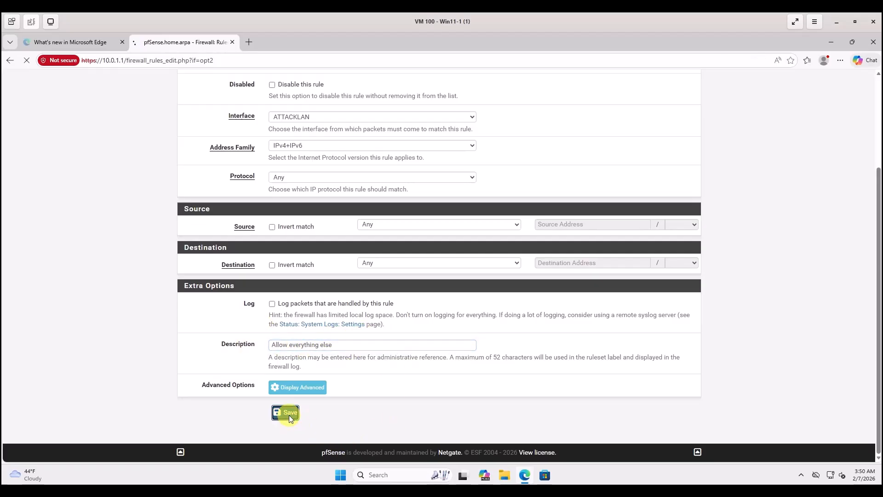
{"action": "mouse_move", "coordinate": [302, 246]}
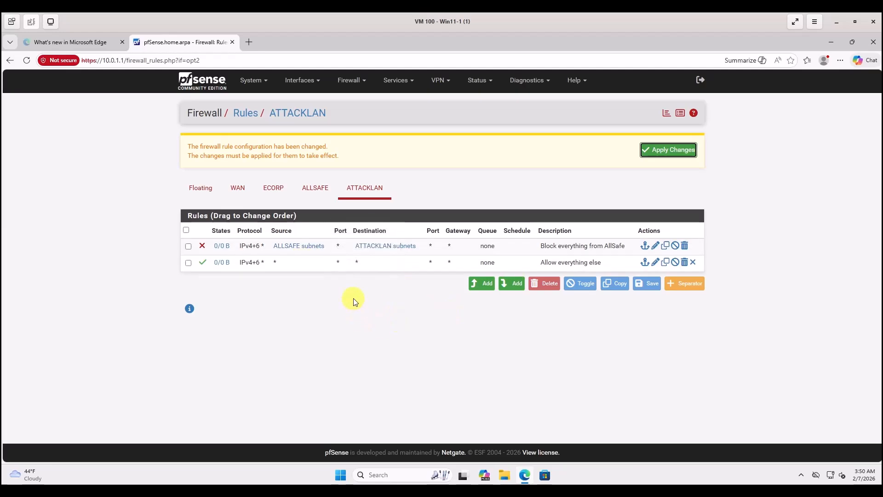
{"action": "left_click", "coordinate": [680, 151]}
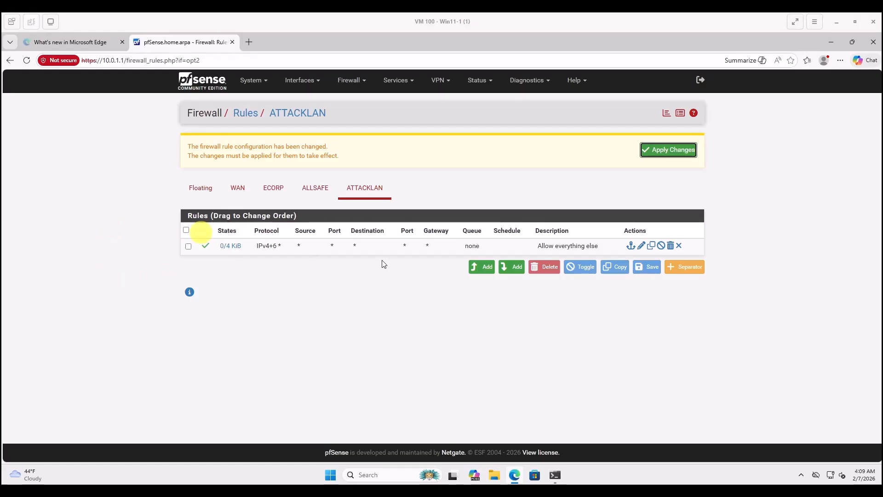
- Start a new rule at the beginning of the ATTACKLAN list with action Block, address family IPv4+IPv6 and protocol Any
{"action": "left_click", "coordinate": [358, 188]}
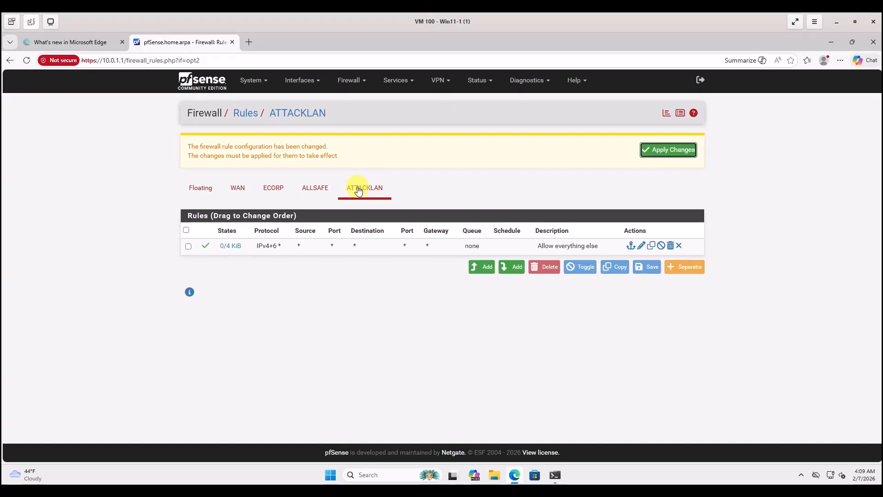
{"action": "left_click", "coordinate": [483, 268]}
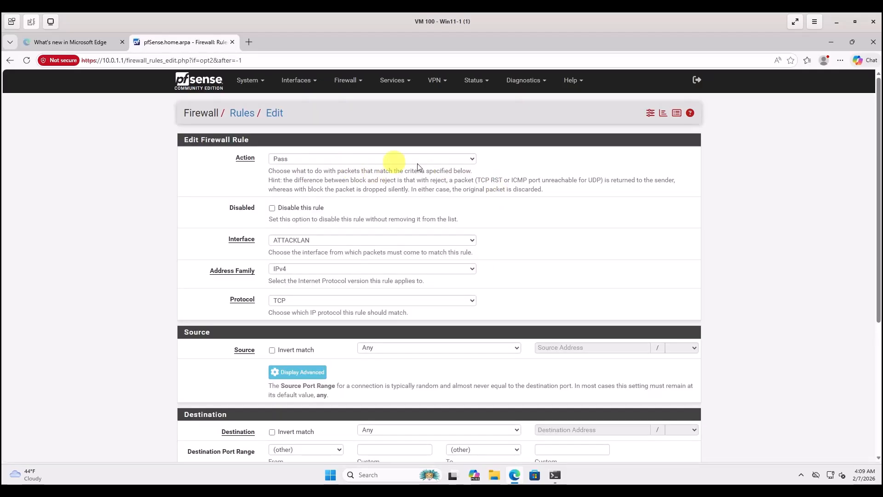
{"action": "left_click", "coordinate": [472, 158]}
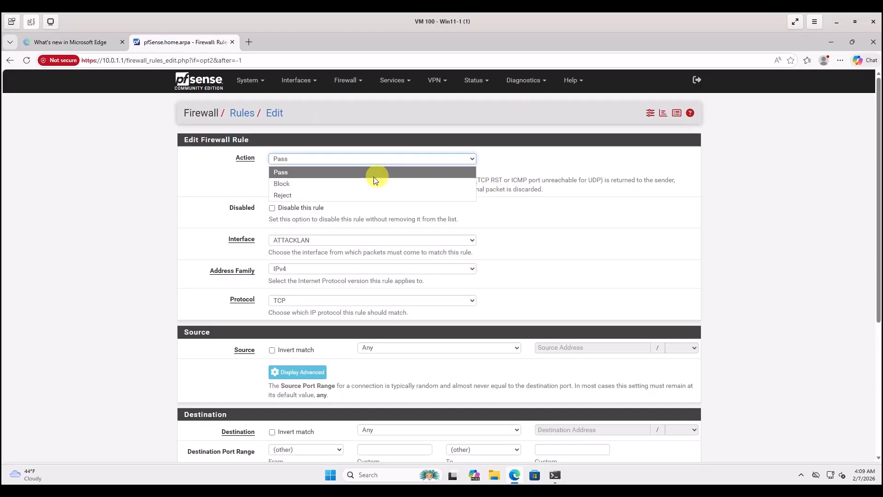
{"action": "left_click", "coordinate": [301, 184]}
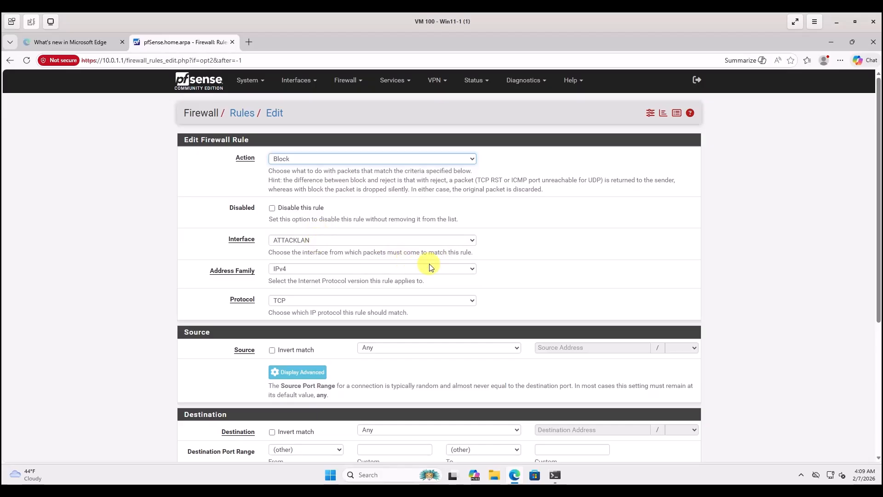
{"action": "left_click", "coordinate": [466, 269]}
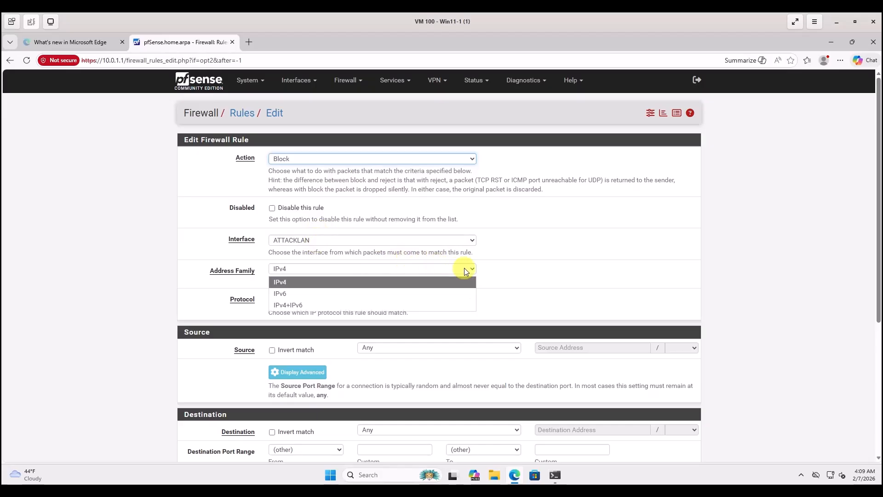
{"action": "left_click", "coordinate": [308, 302]}
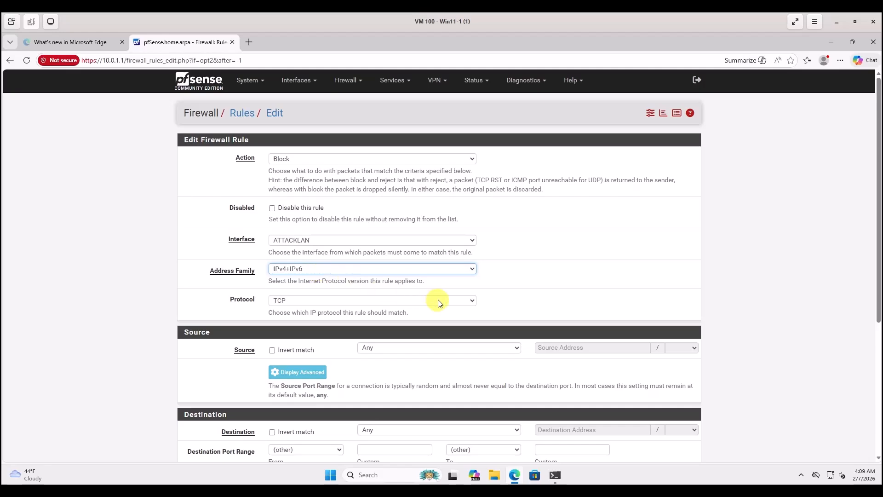
{"action": "left_click", "coordinate": [462, 300]}
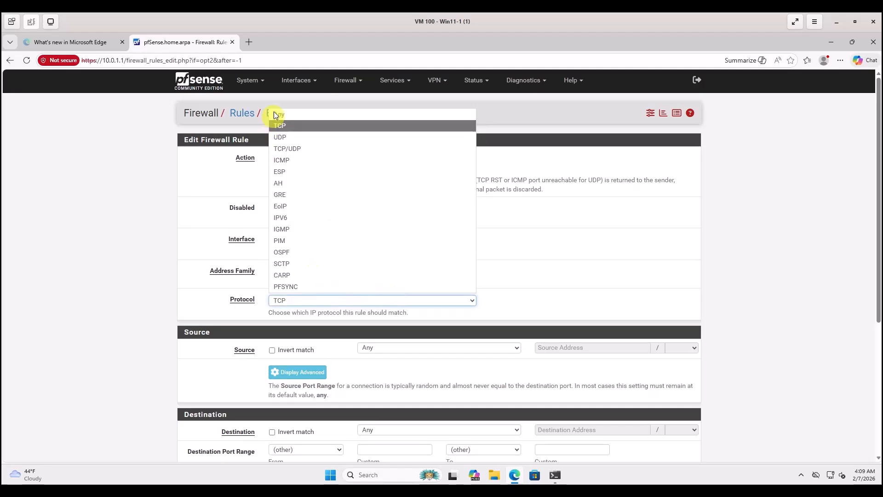
{"action": "left_click", "coordinate": [276, 115]}
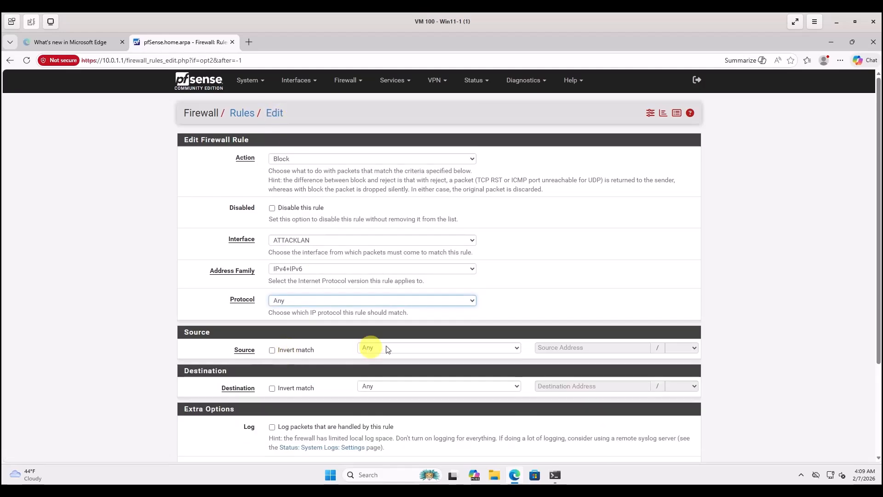
- Set the block rule's source to ATTACKLAN subnets and its destination to ALLSAFE subnets
{"action": "left_click", "coordinate": [516, 348]}
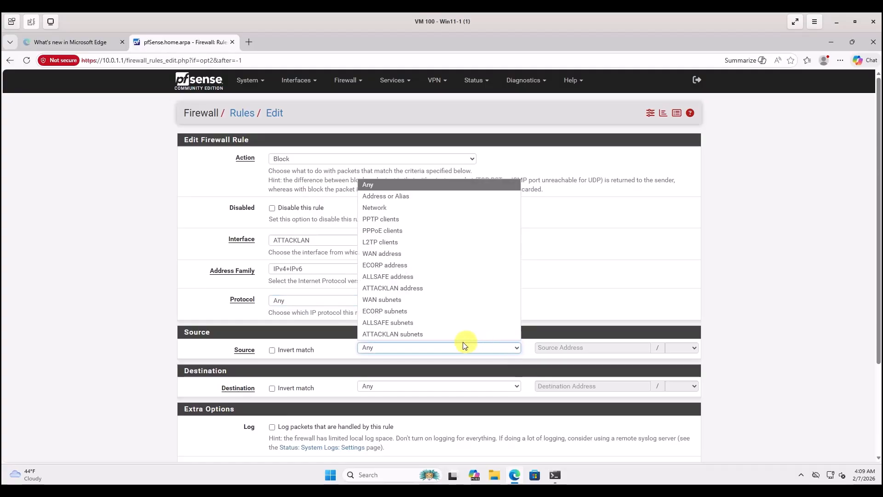
{"action": "left_click", "coordinate": [396, 335]}
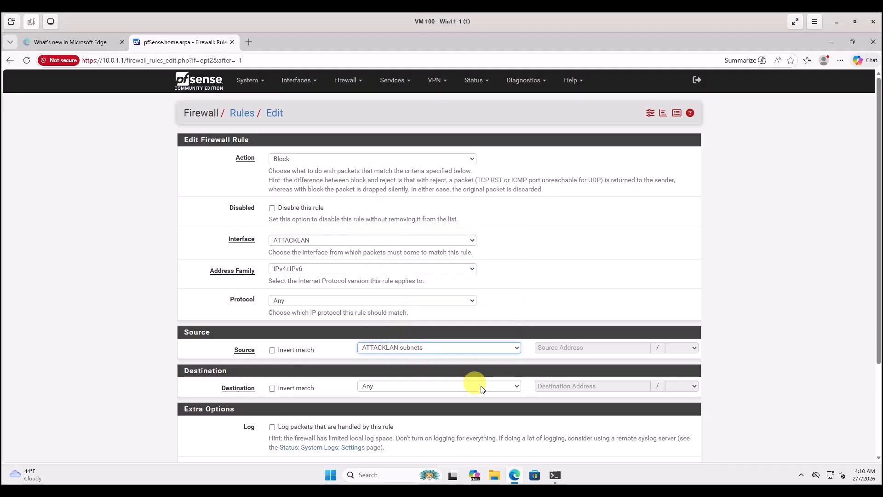
{"action": "left_click", "coordinate": [517, 385]}
{"action": "left_click", "coordinate": [401, 360]}
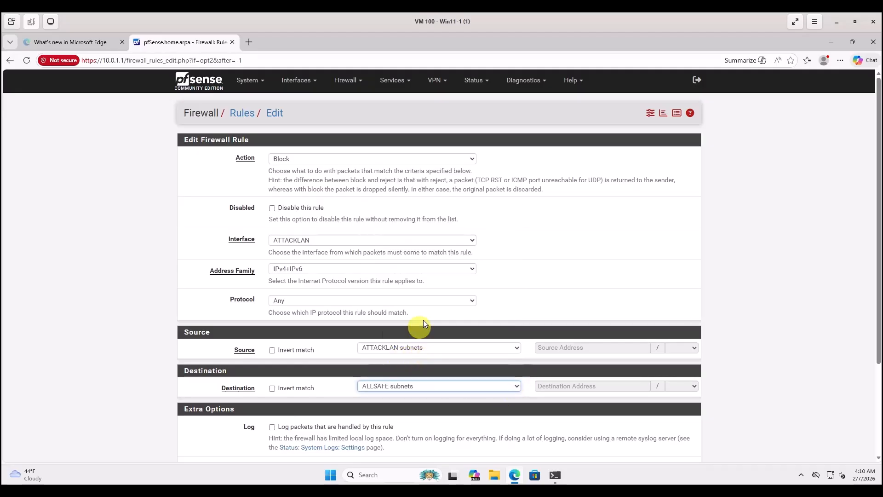
- Describe the ATTACKLAN block rule as "Block traffic to AllSafe", save it and apply the firewall changes
{"action": "scroll", "coordinate": [435, 294], "scroll_direction": "down", "scroll_amount": 3}
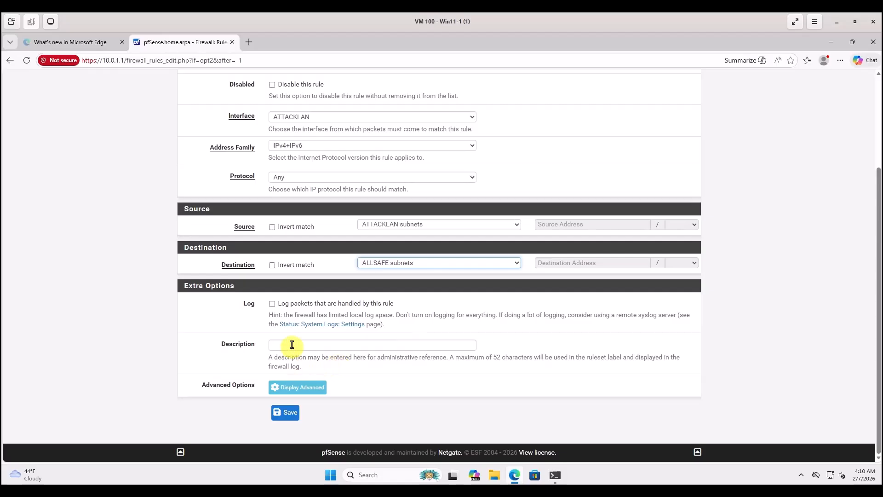
{"action": "left_click", "coordinate": [286, 346]}
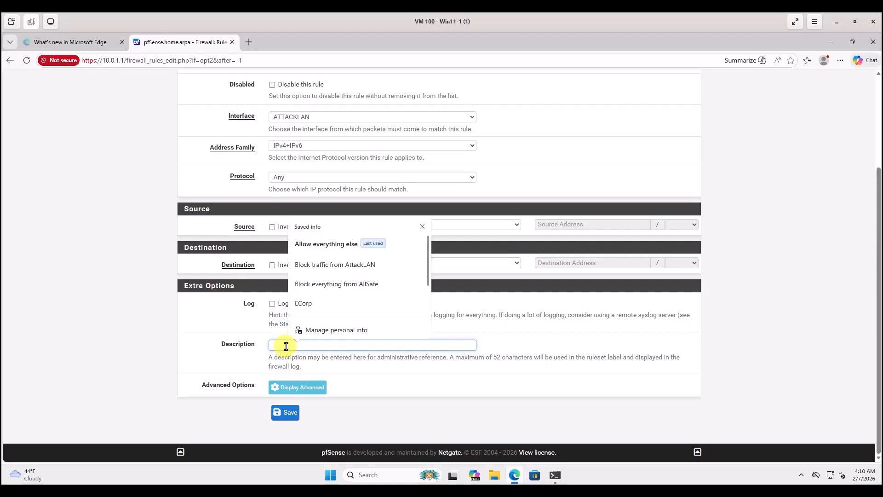
{"action": "type", "text": "Bloc"}
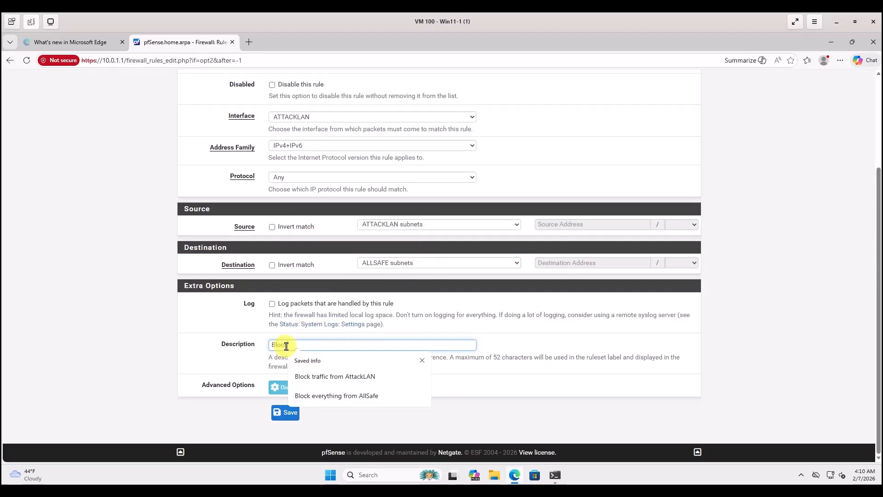
{"action": "type", "text": "k traffic "}
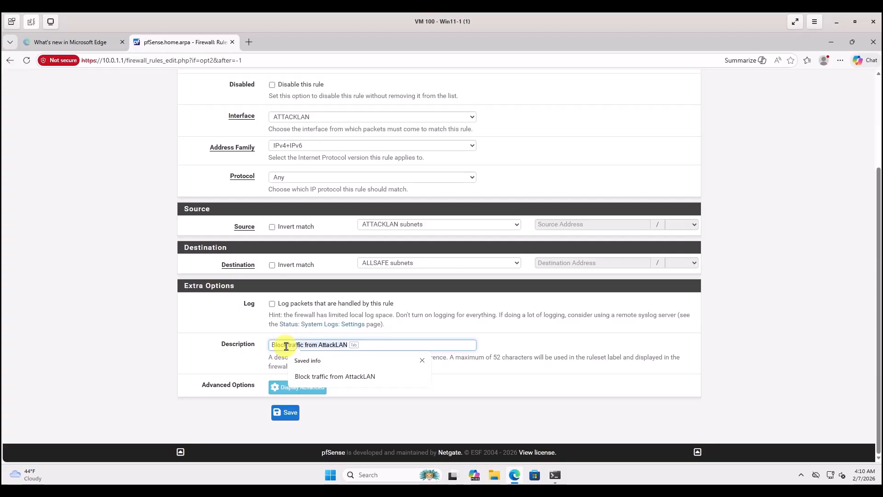
{"action": "type", "text": "to "}
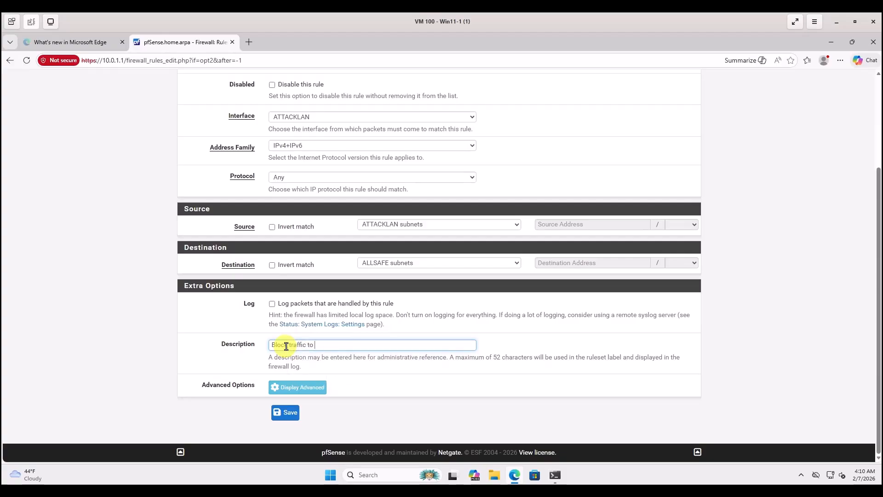
{"action": "type", "text": "AllSafe"}
{"action": "left_click", "coordinate": [285, 411]}
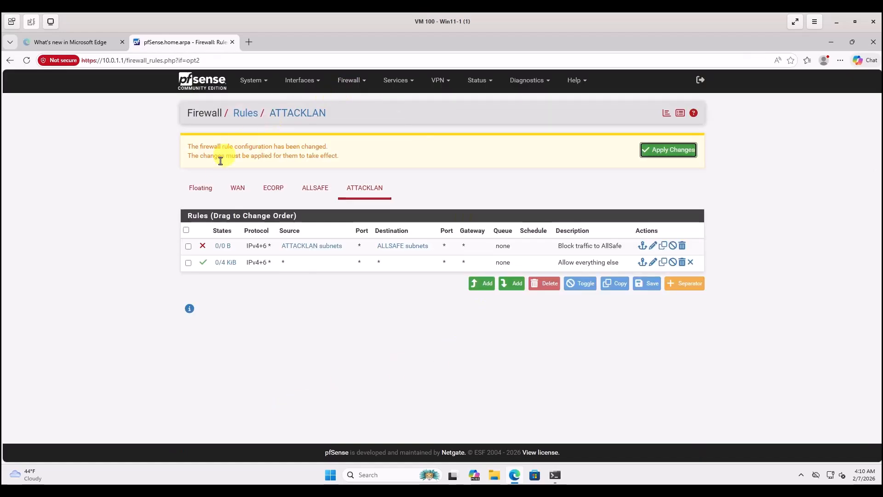
{"action": "left_click", "coordinate": [659, 151]}
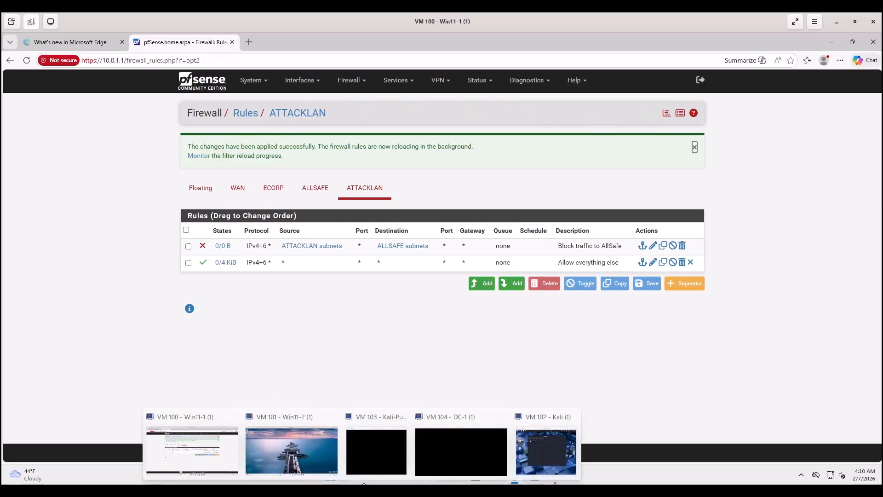
- Switch to the VM 102 Kali console, ping 10.0.2.2 from its terminal, and return to the pfSense rules page
{"action": "left_click", "coordinate": [532, 443]}
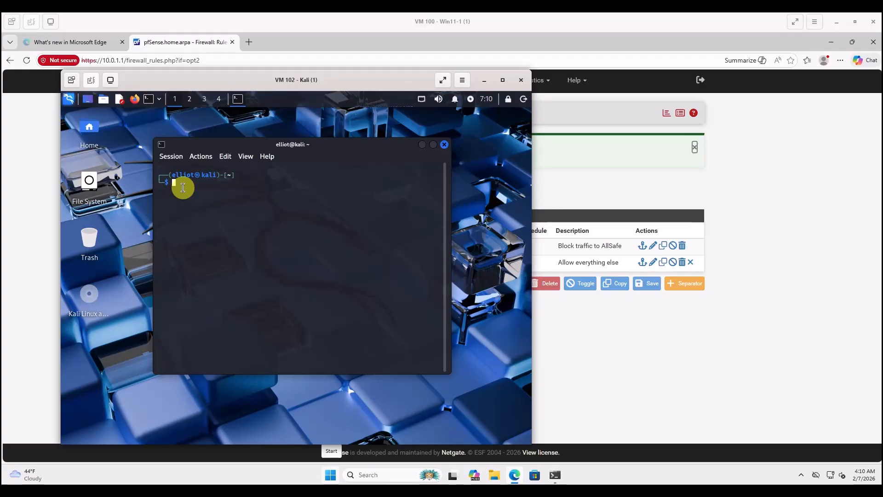
{"action": "type", "text": "ping 10.0.2.2"}
{"action": "key", "text": "Return"}
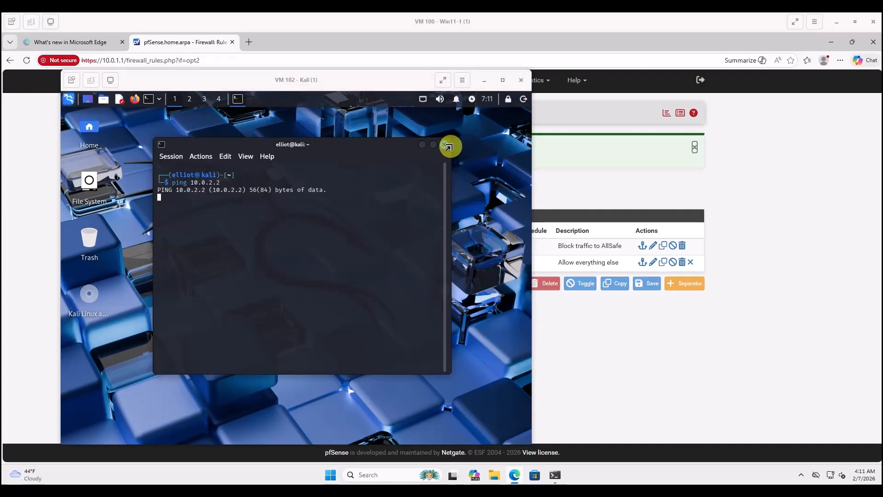
{"action": "left_click", "coordinate": [484, 80]}
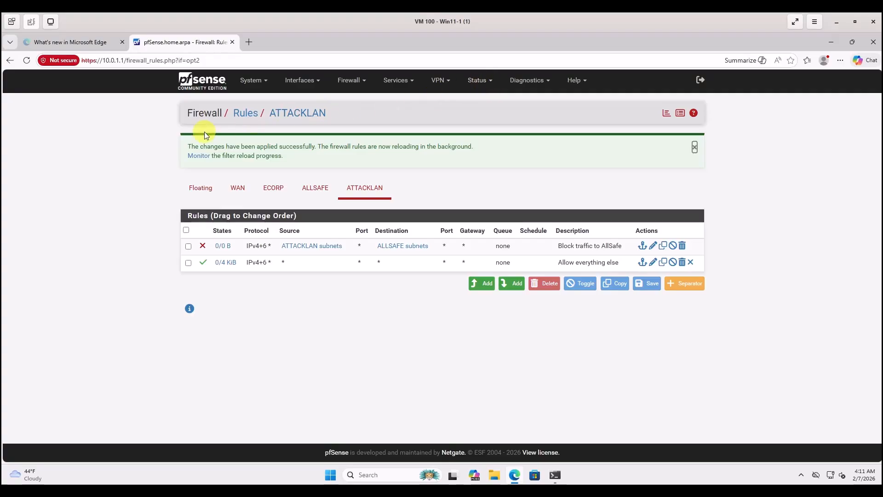
- Review the firewall rule lists of the WAN, ECORP and ALLSAFE interfaces
{"action": "left_click", "coordinate": [231, 195]}
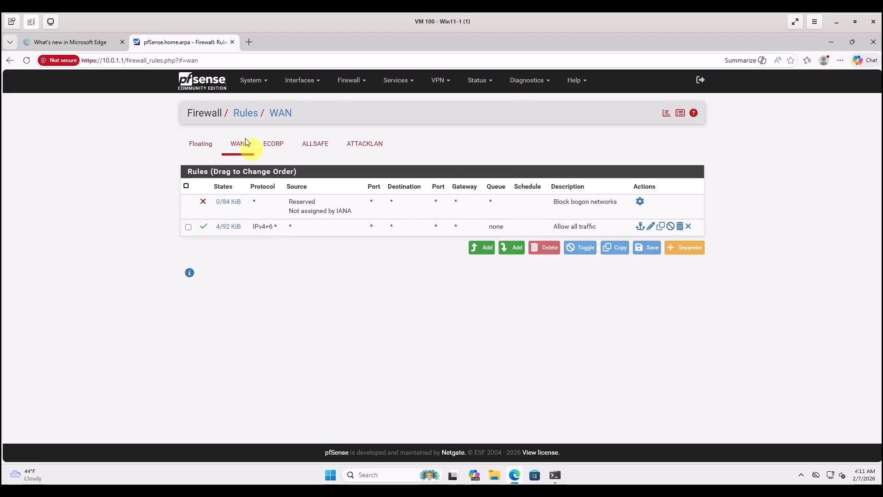
{"action": "left_click", "coordinate": [281, 144]}
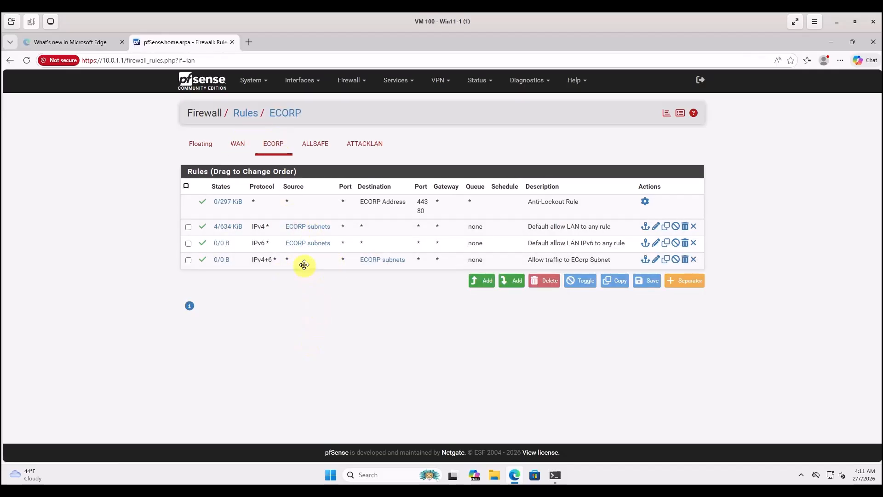
{"action": "left_click", "coordinate": [320, 148]}
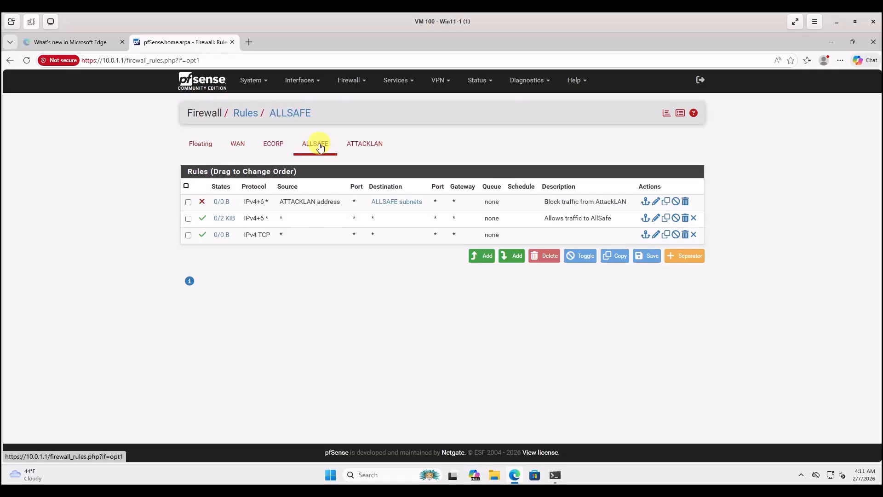
- Edit the ALLSAFE interface's block rule, setting its source to ALLSAFE subnets and its destination to ATTACKLAN subnets
{"action": "left_click", "coordinate": [372, 148]}
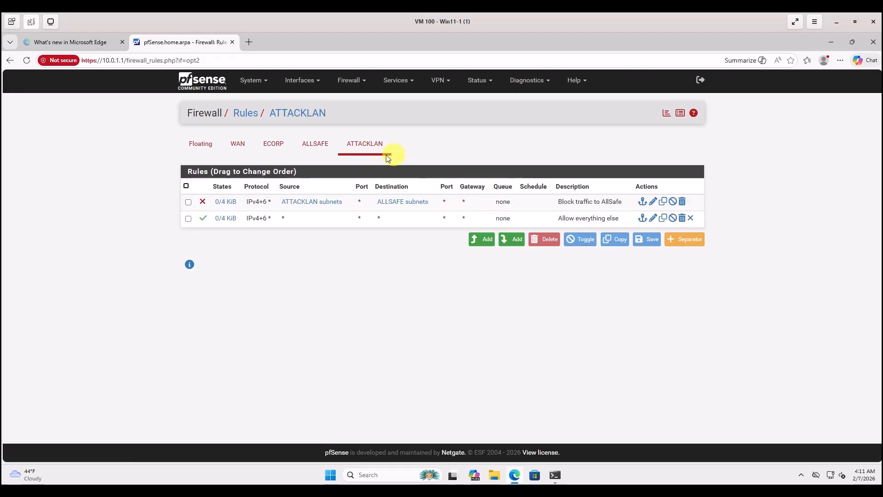
{"action": "left_click", "coordinate": [317, 146]}
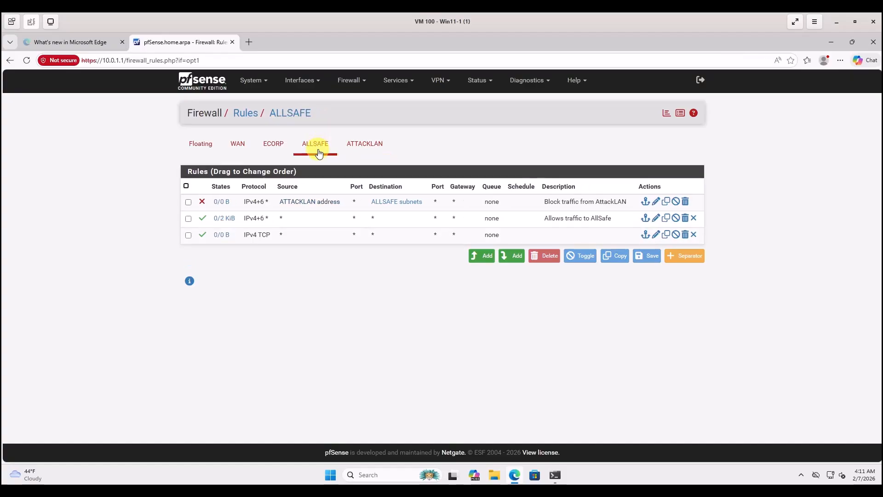
{"action": "left_click", "coordinate": [655, 201]}
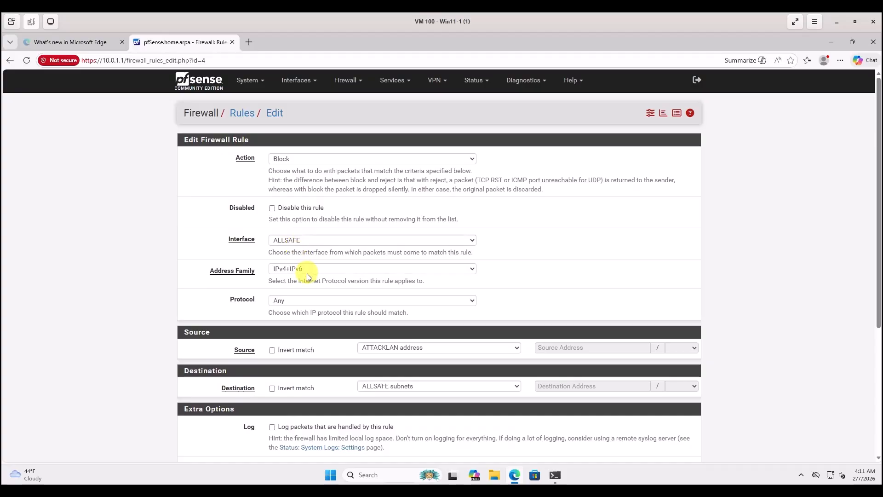
{"action": "scroll", "coordinate": [360, 272], "scroll_direction": "down", "scroll_amount": 2}
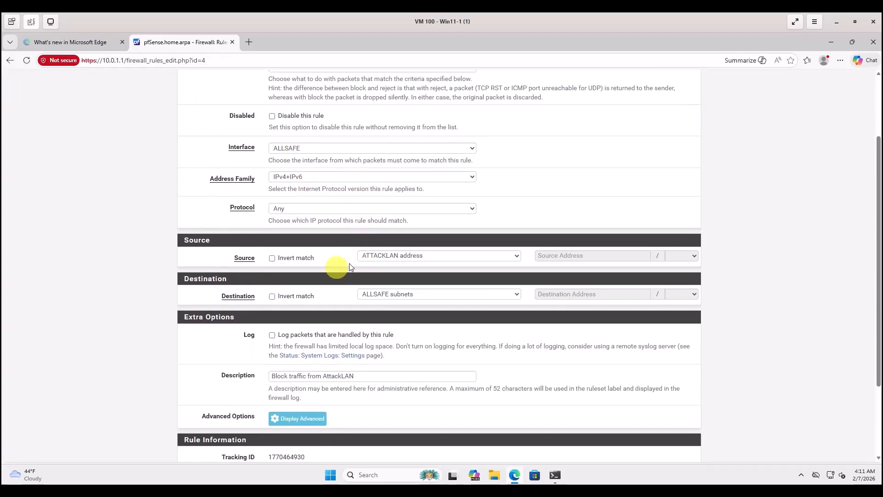
{"action": "left_click", "coordinate": [511, 256]}
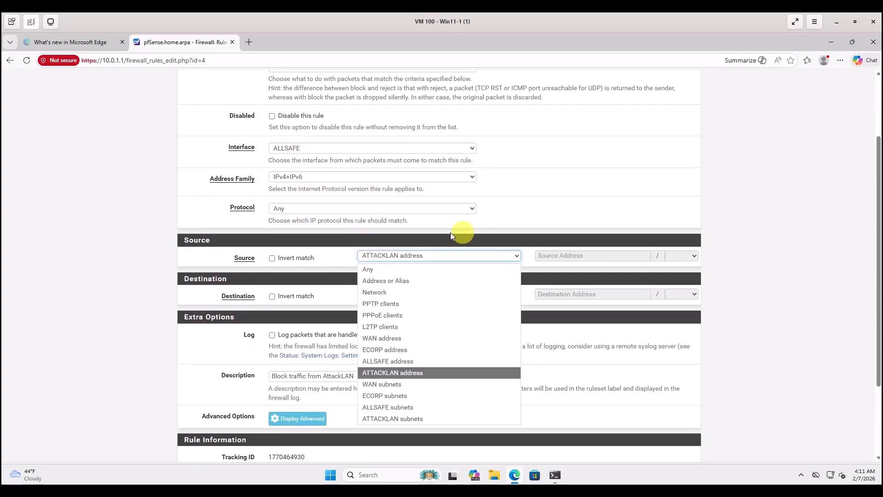
{"action": "left_click", "coordinate": [406, 406]}
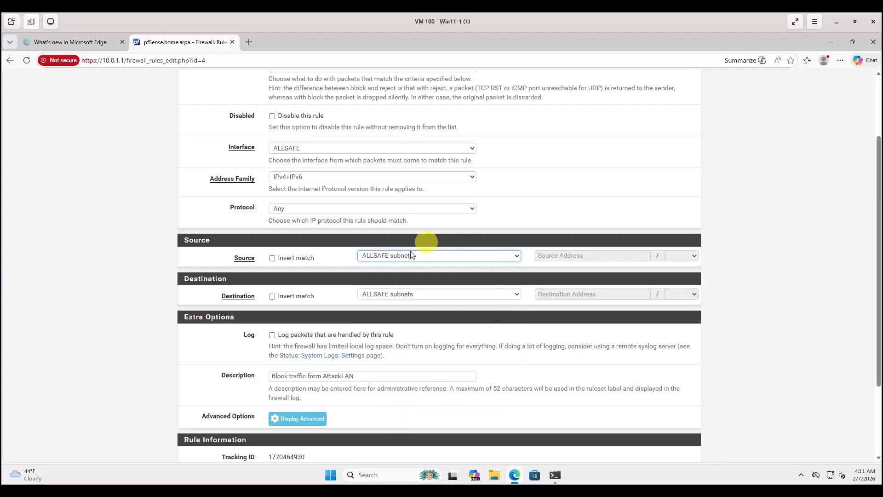
{"action": "left_click", "coordinate": [519, 295]}
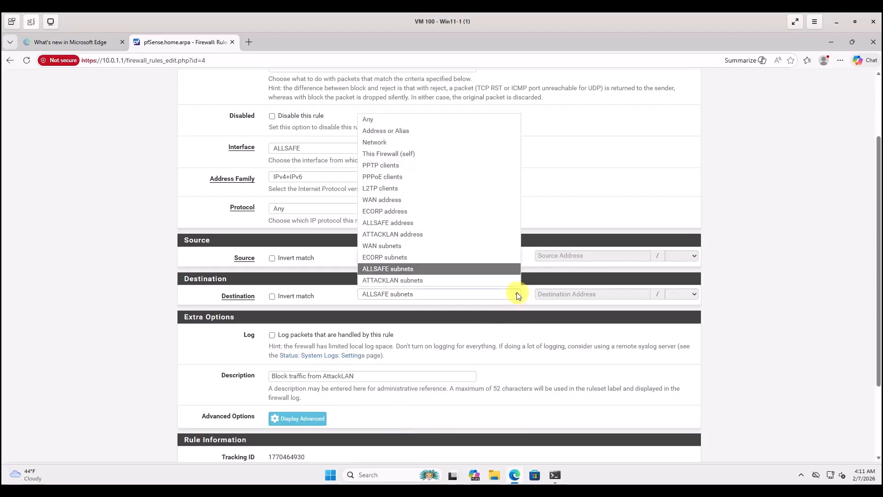
{"action": "left_click", "coordinate": [407, 280]}
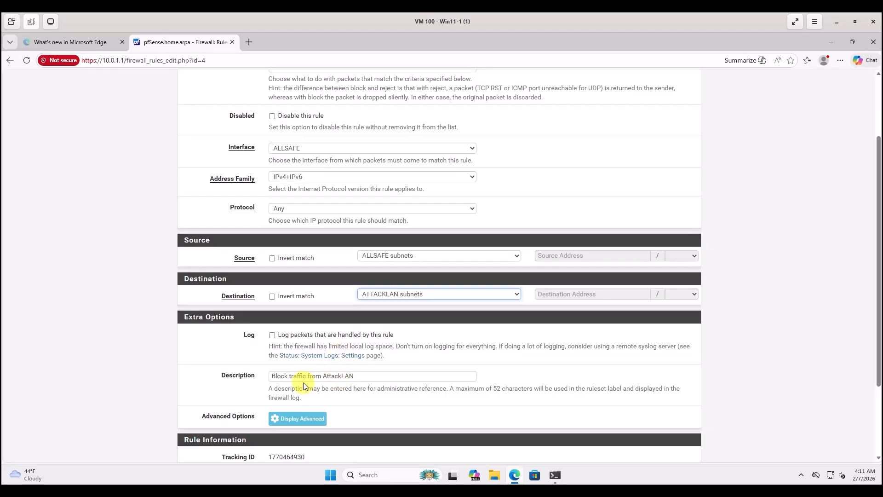
- Change the ALLSAFE block rule's description to "Block traffic to AttackLAN", save the rule and apply the firewall changes
{"action": "left_click", "coordinate": [316, 376]}
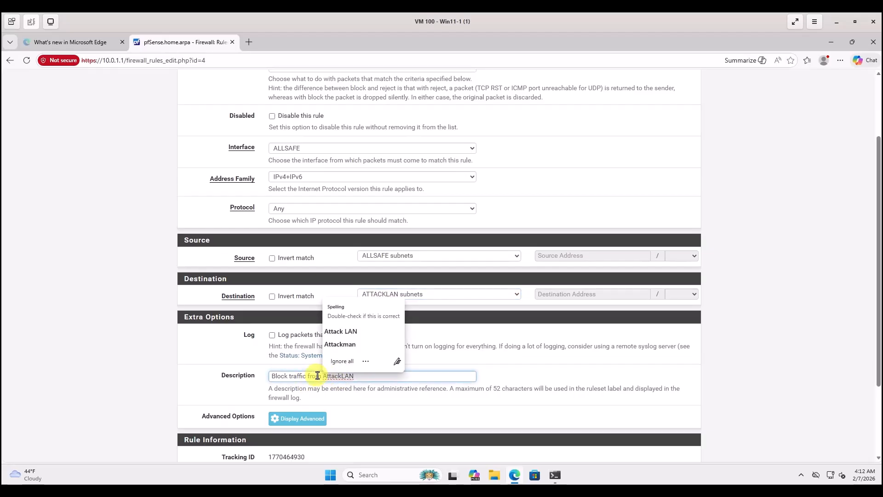
{"action": "key", "text": "BackSpace"}
{"action": "key", "text": "BackSpace"}
{"action": "key", "text": "BackSpace"}
{"action": "key", "text": "BackSpace"}
{"action": "key", "text": "BackSpace"}
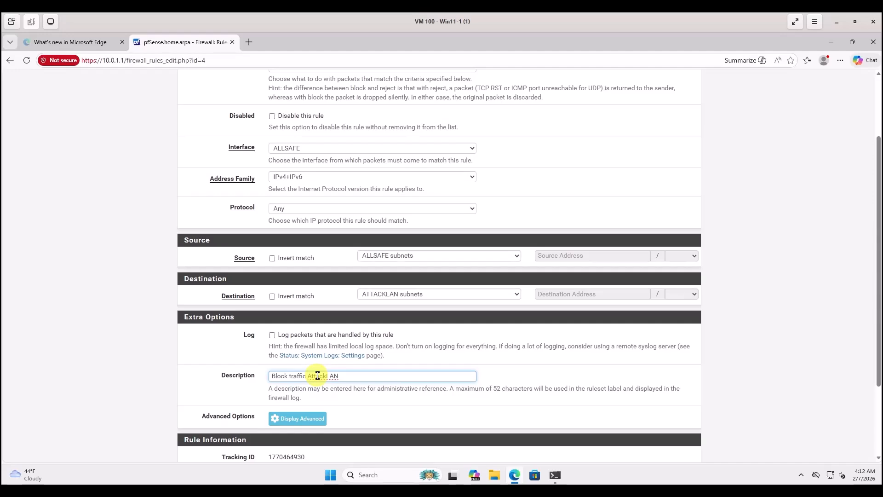
{"action": "type", "text": "to"}
{"action": "scroll", "coordinate": [304, 285], "scroll_direction": "down", "scroll_amount": 3}
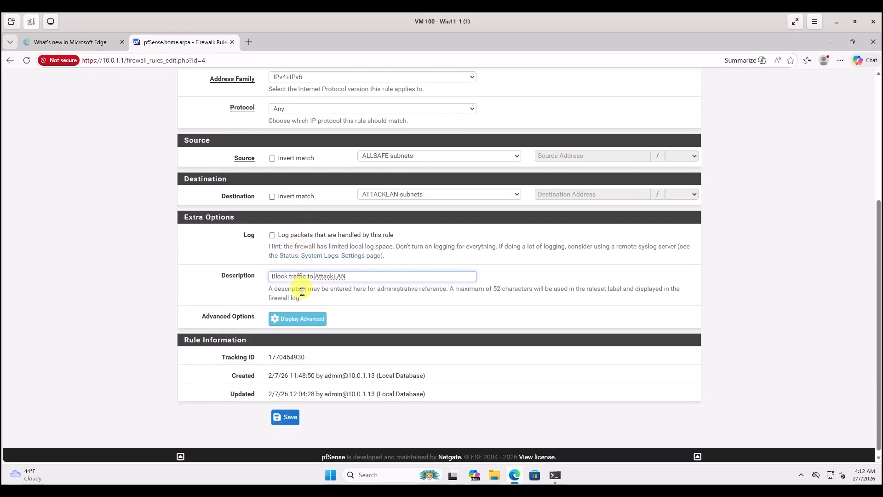
{"action": "left_click", "coordinate": [279, 416]}
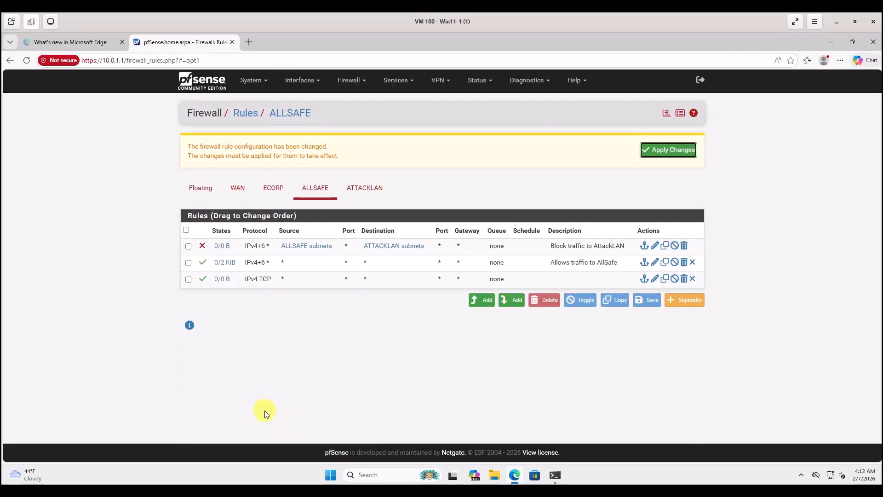
{"action": "left_click", "coordinate": [673, 150]}
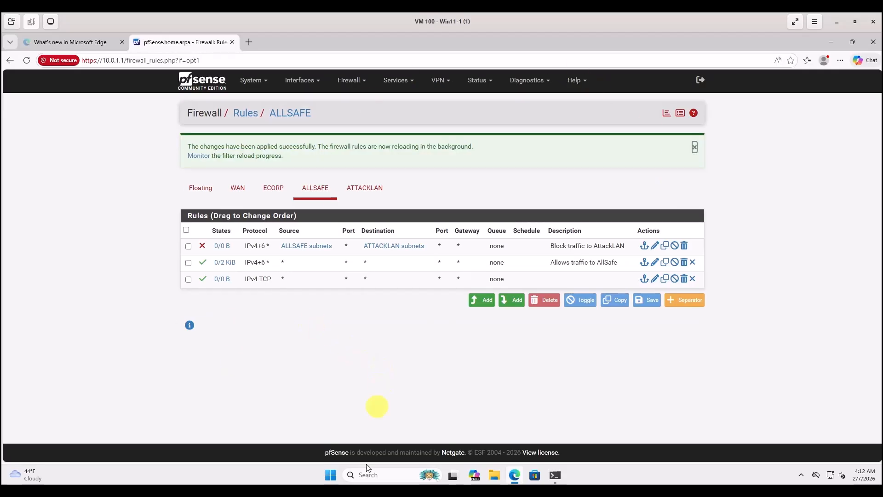
- Switch to the VM 103 Kali-Purple console and unlock its session with the account password
{"action": "mouse_move", "coordinate": [362, 491]}
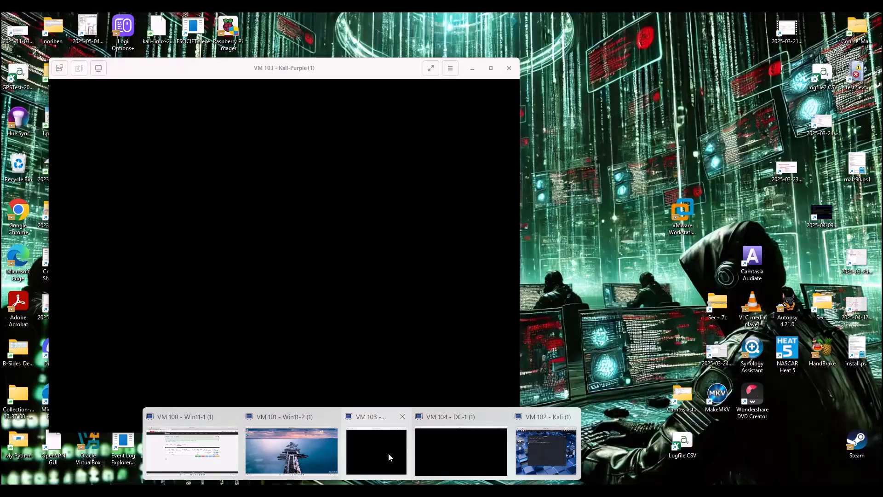
{"action": "left_click", "coordinate": [388, 452]}
{"action": "left_click", "coordinate": [271, 252]}
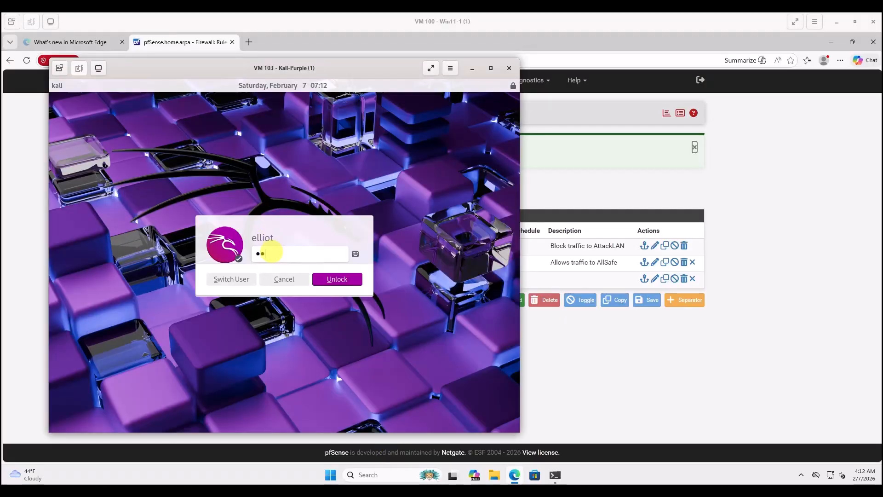
{"action": "type", "text": "••••"}
{"action": "key", "text": "Return"}
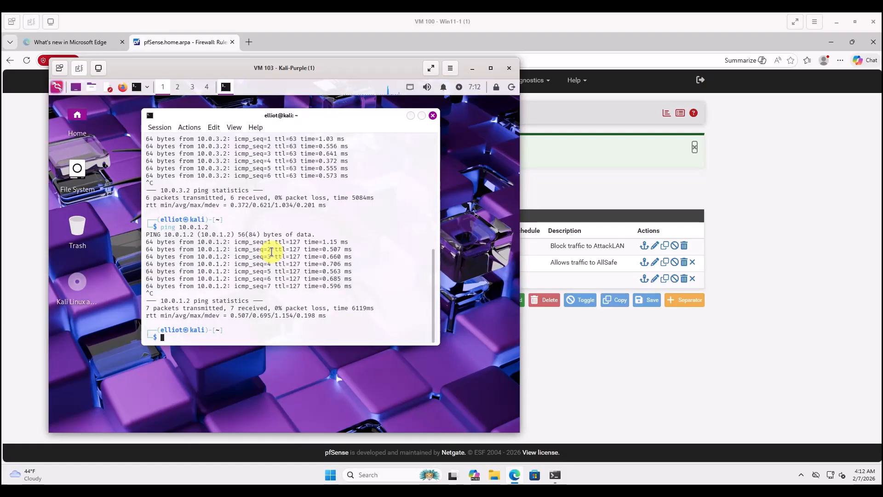
- Clear the Kali-Purple terminal, ping 10.0.1.2 from it and stop the ping after a few replies
{"action": "type", "text": "r"}
{"action": "key", "text": "Return"}
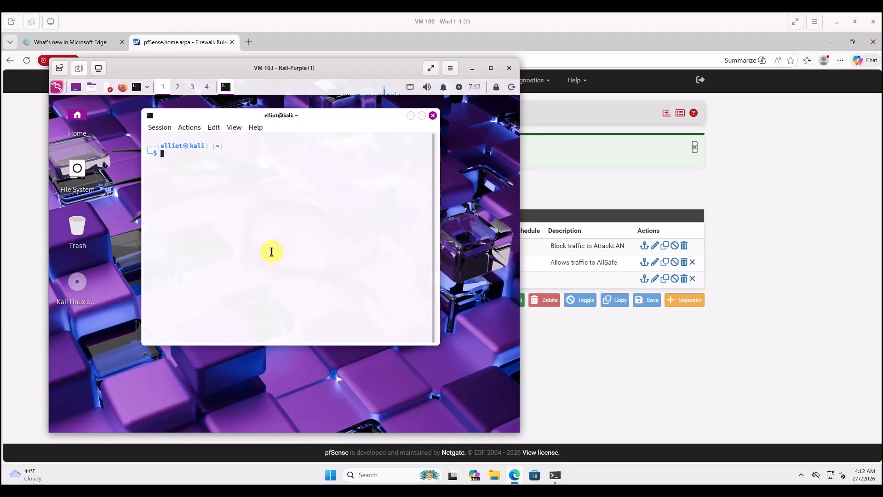
{"action": "key", "text": "Up"}
{"action": "key", "text": "Return"}
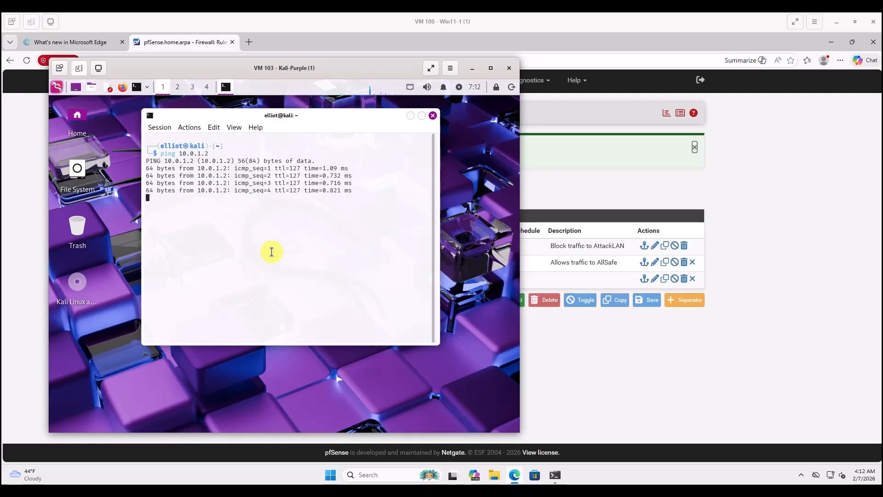
{"action": "key", "text": "ctrl+c"}
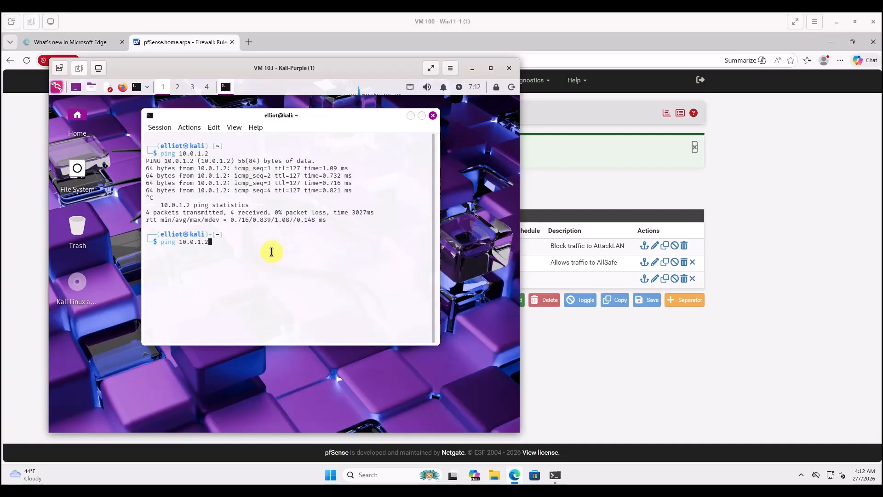
- Ping 10.0.3.2 from the Kali-Purple terminal to test the block towards AttackLAN, and stop the ping
{"action": "key", "text": "Left"}
{"action": "key", "text": "Left"}
{"action": "key", "text": "BackSpace"}
{"action": "type", "text": "3"}
{"action": "key", "text": "Return"}
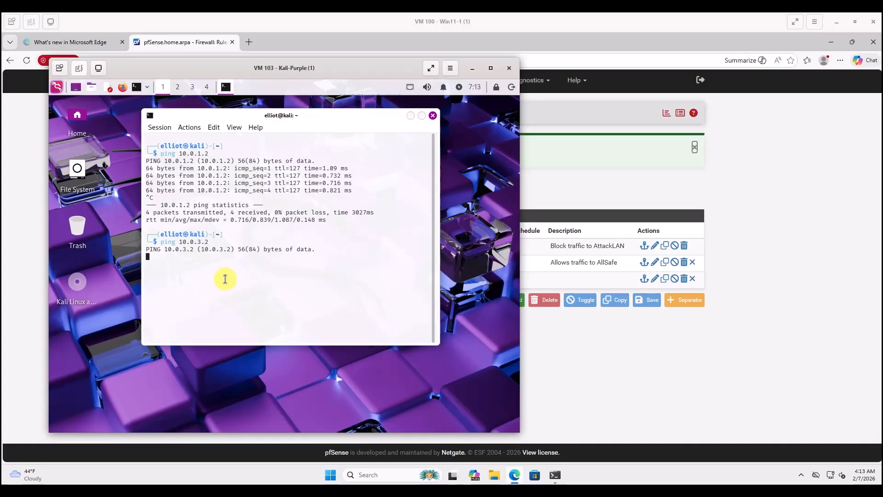
{"action": "key", "text": "ctrl+c"}
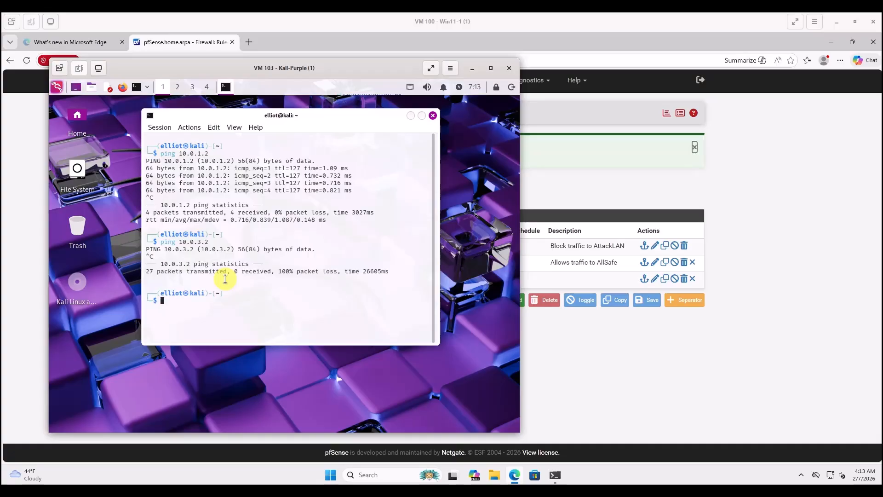
- Ping 8.8.8.8 from the Kali-Purple terminal to test internet access, and stop the ping
{"action": "key", "text": "Up"}
{"action": "key", "text": "Left"}
{"action": "key", "text": "Left"}
{"action": "key", "text": "Left"}
{"action": "key", "text": "Left"}
{"action": "key", "text": "Left"}
{"action": "key", "text": "Left"}
{"action": "key", "text": "Left"}
{"action": "key", "text": "Left"}
{"action": "key", "text": "ctrl+k"}
{"action": "type", "text": "8.8.8.8"}
{"action": "key", "text": "Return"}
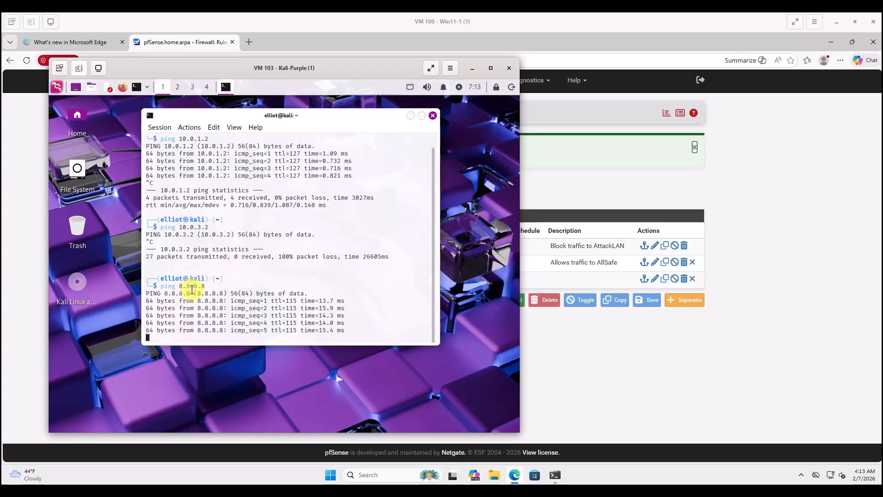
{"action": "key", "text": "ctrl+c"}
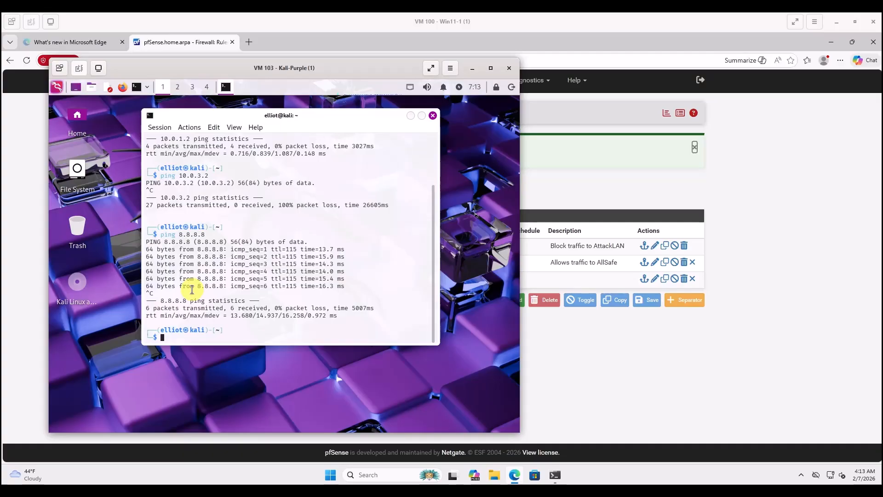
- Ping google.com from the Kali-Purple terminal to test name resolution, and stop the ping
{"action": "key", "text": "Up"}
{"action": "key", "text": "Left"}
{"action": "key", "text": "Left"}
{"action": "key", "text": "Left"}
{"action": "key", "text": "Left"}
{"action": "key", "text": "Left"}
{"action": "key", "text": "Left"}
{"action": "key", "text": "Left"}
{"action": "key", "text": "Delete"}
{"action": "key", "text": "Delete"}
{"action": "key", "text": "Delete"}
{"action": "key", "text": "Delete"}
{"action": "key", "text": "Delete"}
{"action": "key", "text": "Delete"}
{"action": "key", "text": "Delete"}
{"action": "type", "text": "google.com"}
{"action": "key", "text": "Return"}
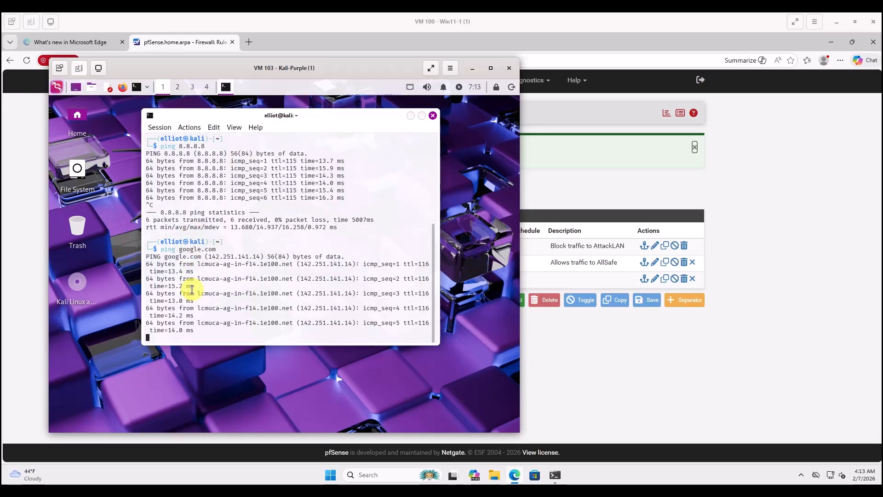
{"action": "key", "text": "ctrl+c"}
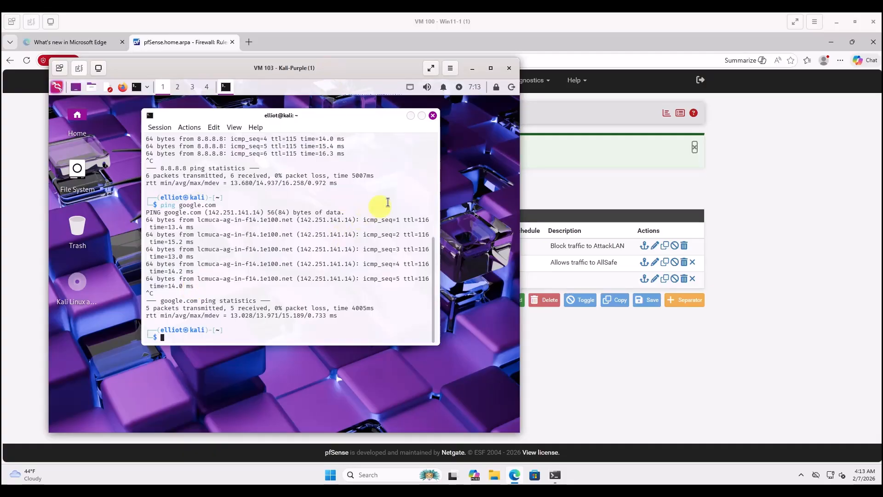
- Switch to the VM 100 Win11-1 console, ping google.com from its Command Prompt and close the Command Prompt
{"action": "mouse_move", "coordinate": [362, 491]}
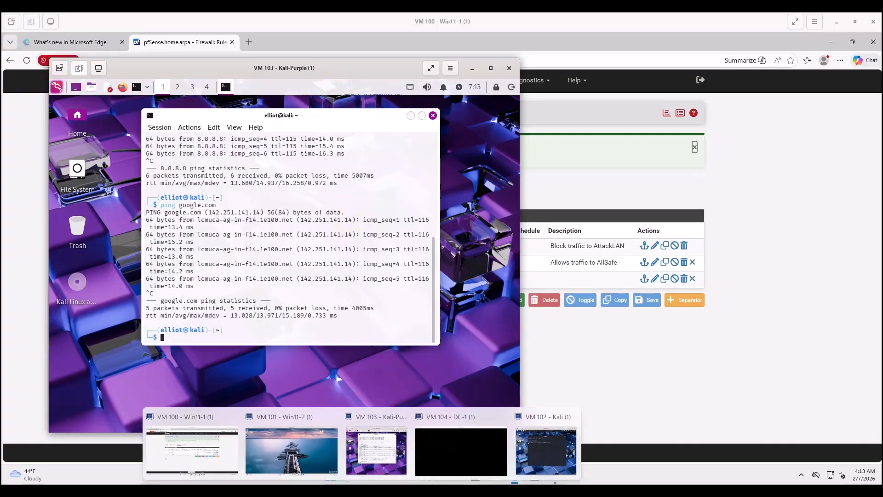
{"action": "left_click", "coordinate": [192, 450]}
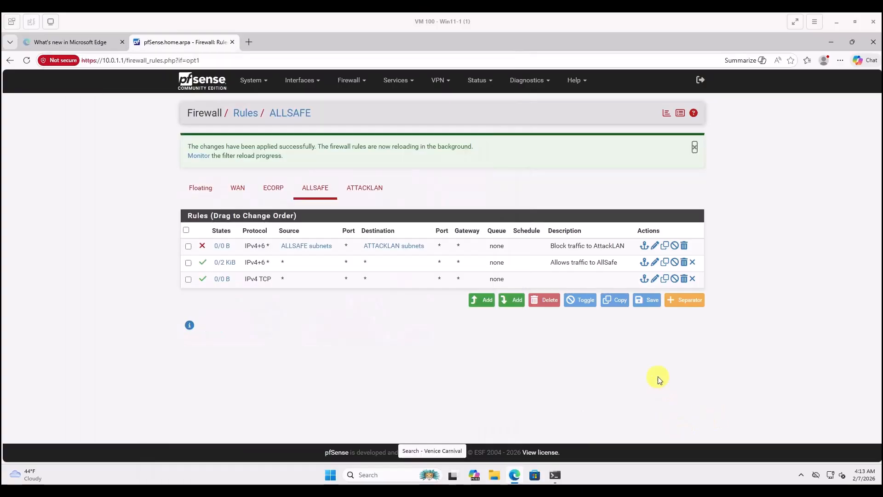
{"action": "left_click", "coordinate": [557, 472]}
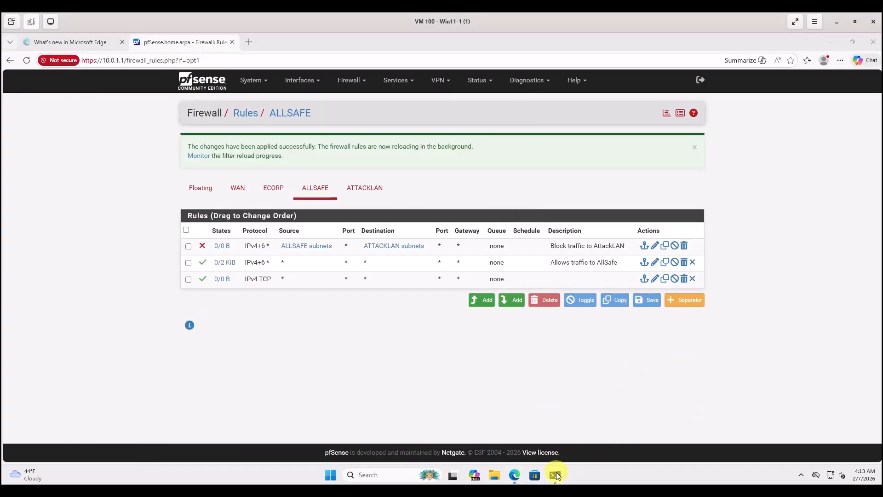
{"action": "left_click", "coordinate": [556, 447]}
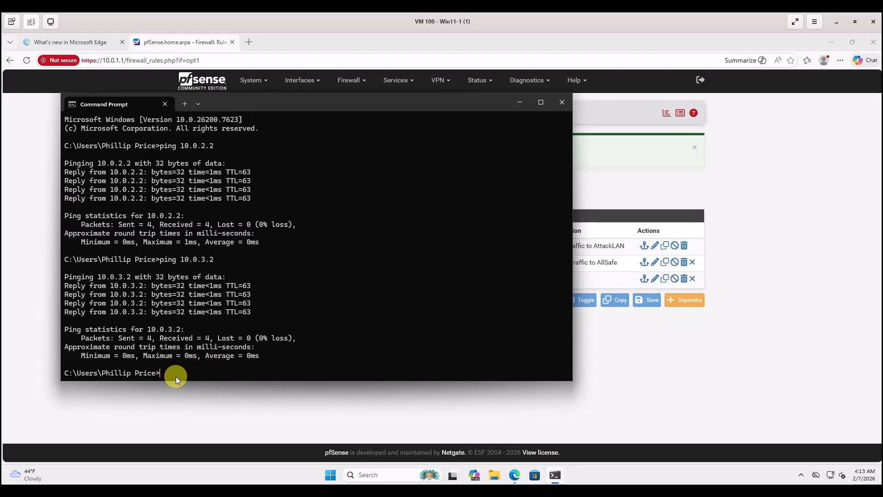
{"action": "type", "text": "ping google.com"}
{"action": "key", "text": "Return"}
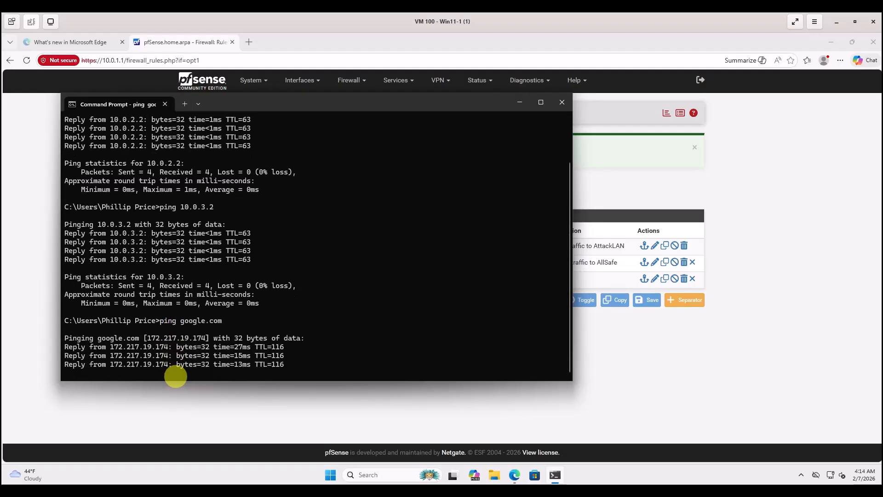
{"action": "key", "text": "Return"}
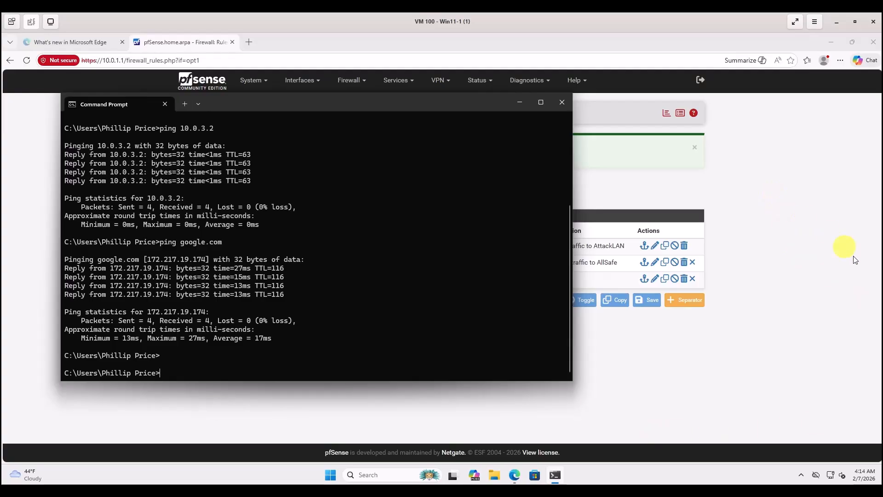
{"action": "left_click", "coordinate": [563, 103]}
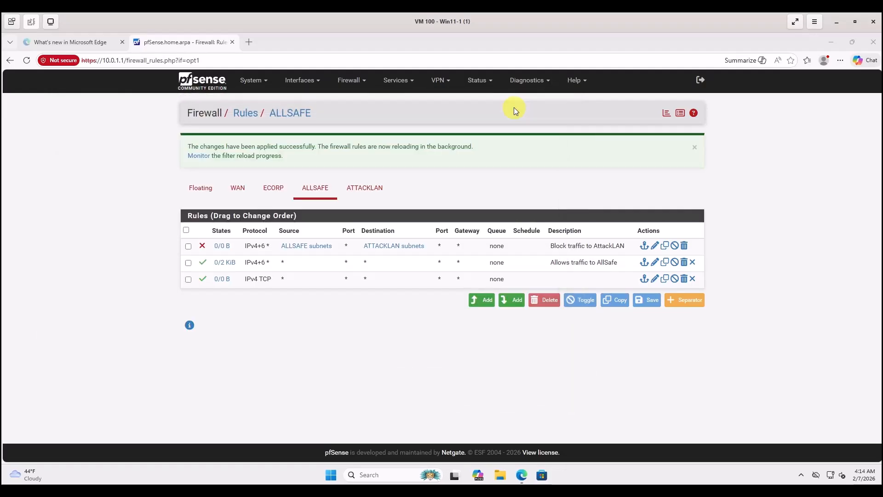
- Reboot pfSense using the Normal Reboot method
{"action": "left_click", "coordinate": [525, 84]}
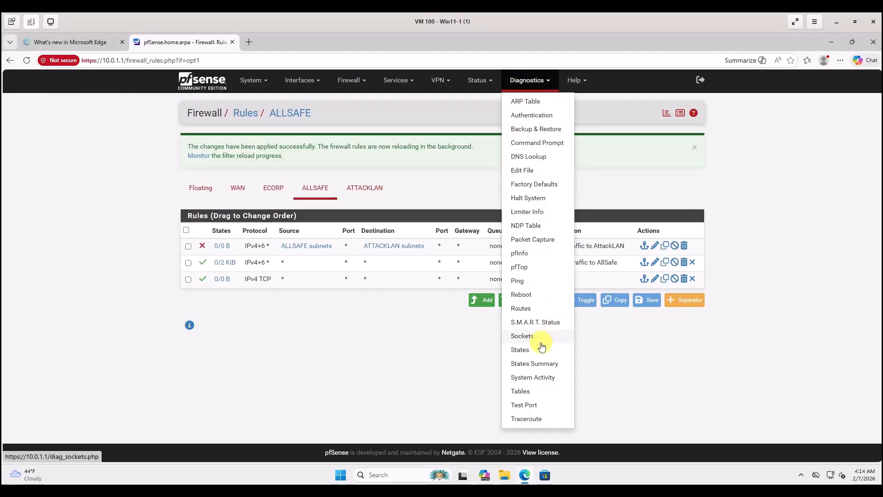
{"action": "left_click", "coordinate": [527, 298]}
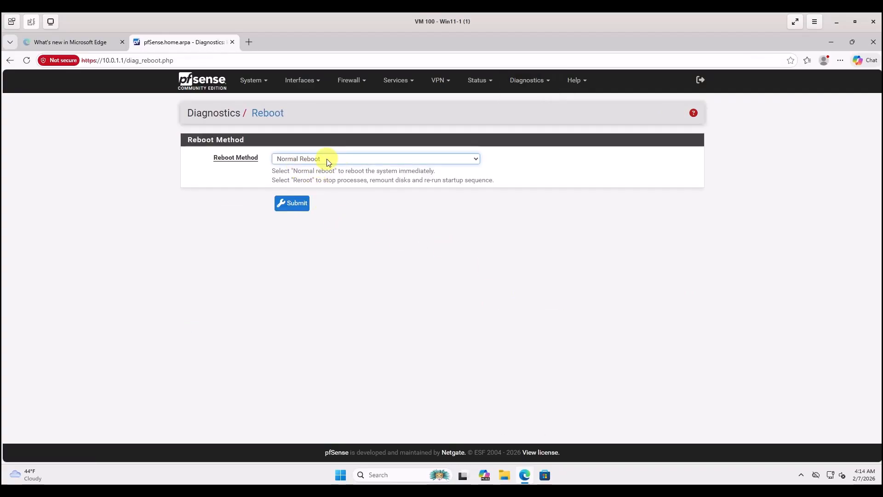
{"action": "left_click", "coordinate": [291, 202]}
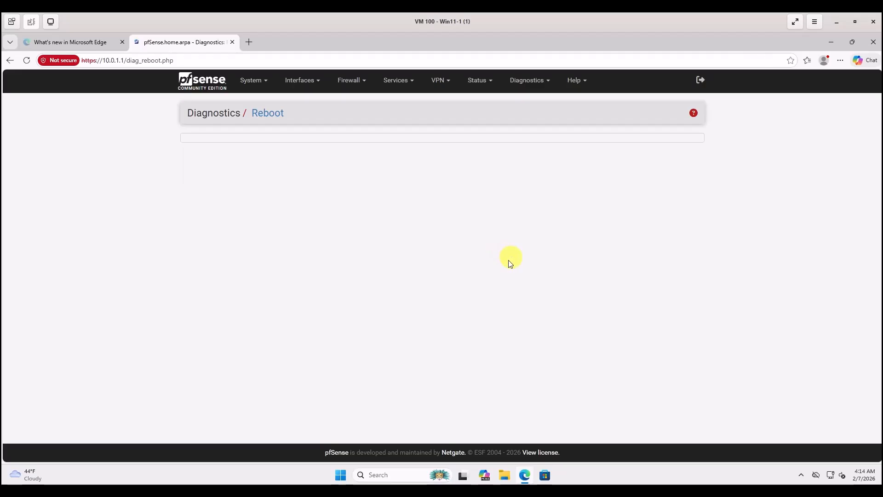